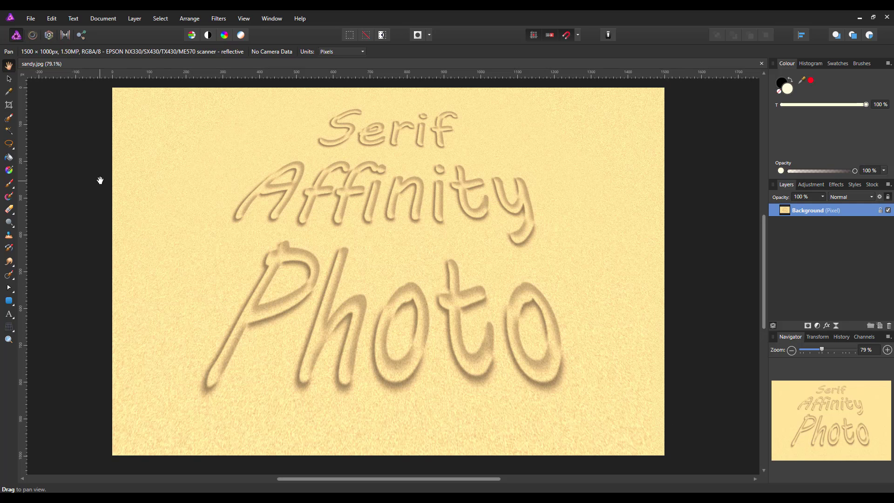
Close sandy.jpg and create a new 1500 × 1000 px photo document at 150 DPI with a transparent background
{"action": "left_click", "coordinate": [762, 64]}
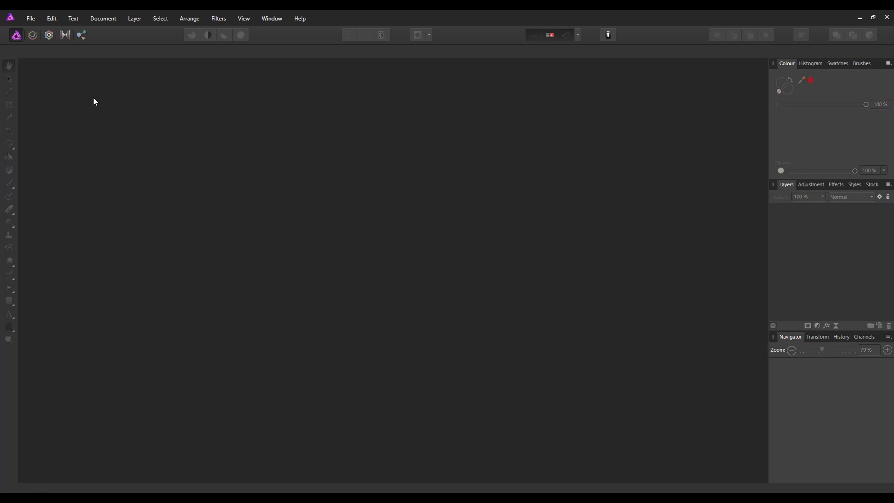
{"action": "left_click", "coordinate": [31, 18]}
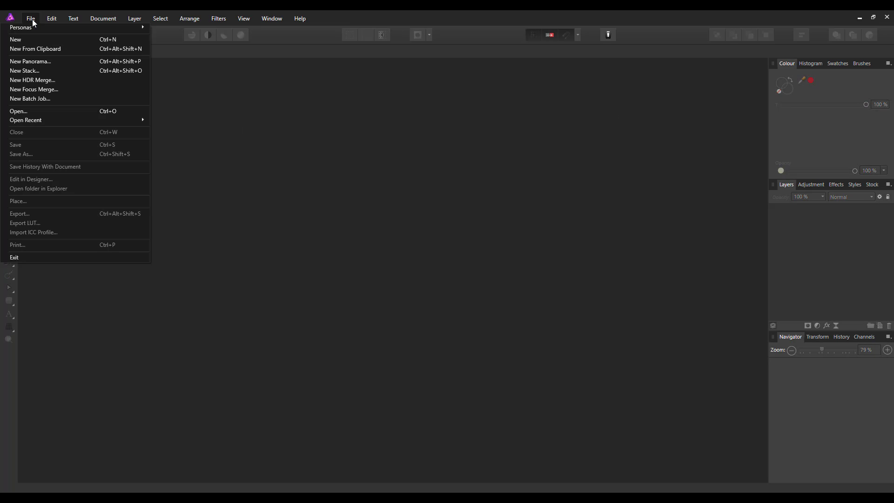
{"action": "left_click", "coordinate": [16, 39]}
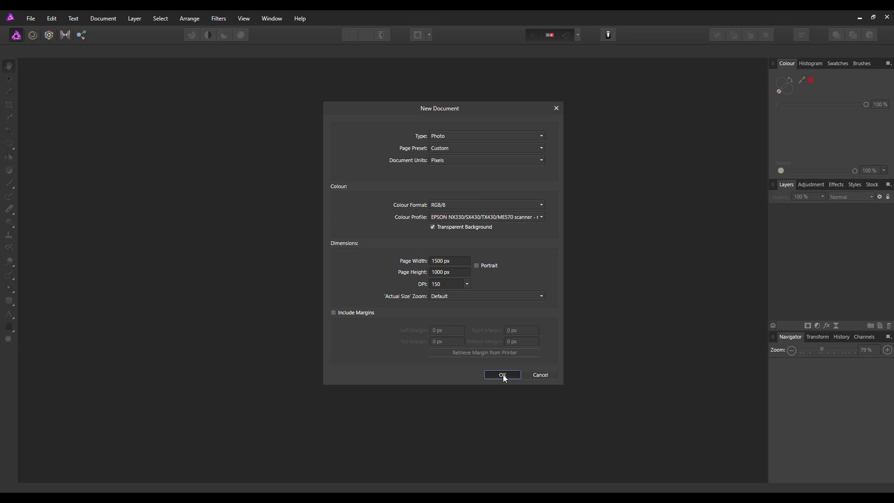
{"action": "left_click", "coordinate": [502, 374]}
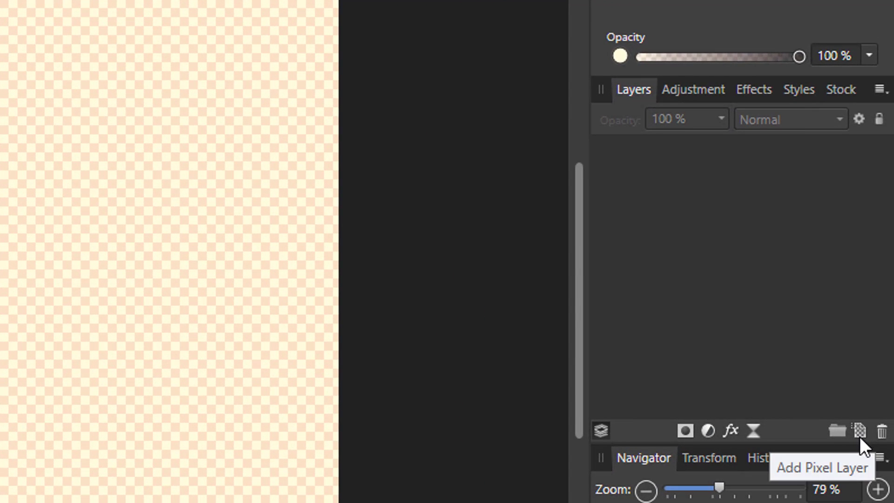
Add a pixel layer and flood-fill it with the sand colour #F0E2AF
{"action": "left_click", "coordinate": [860, 435]}
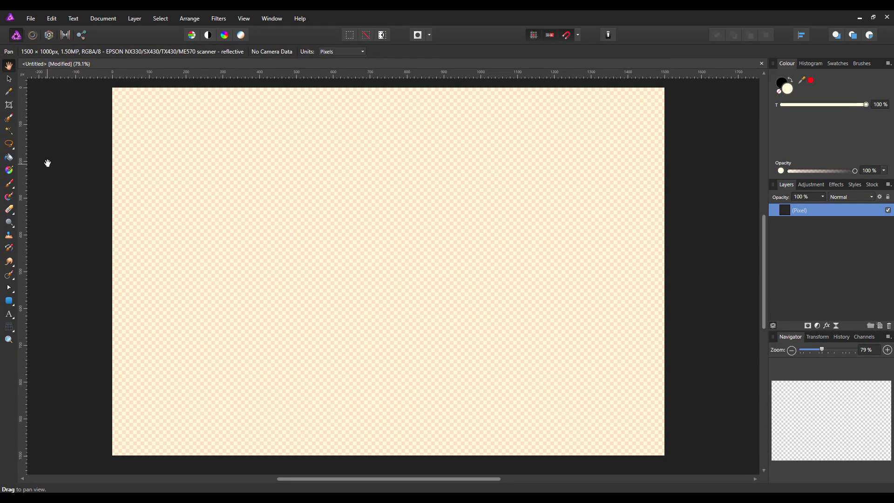
{"action": "left_click", "coordinate": [9, 158]}
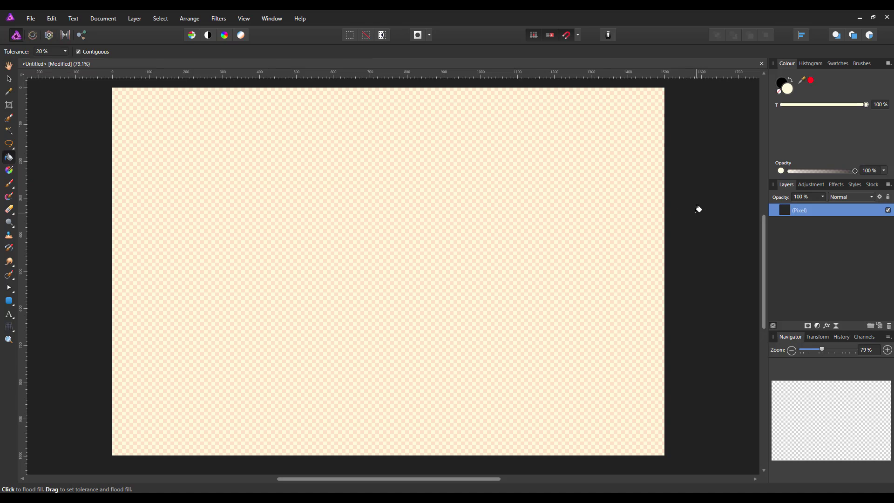
{"action": "double_click", "coordinate": [789, 92]}
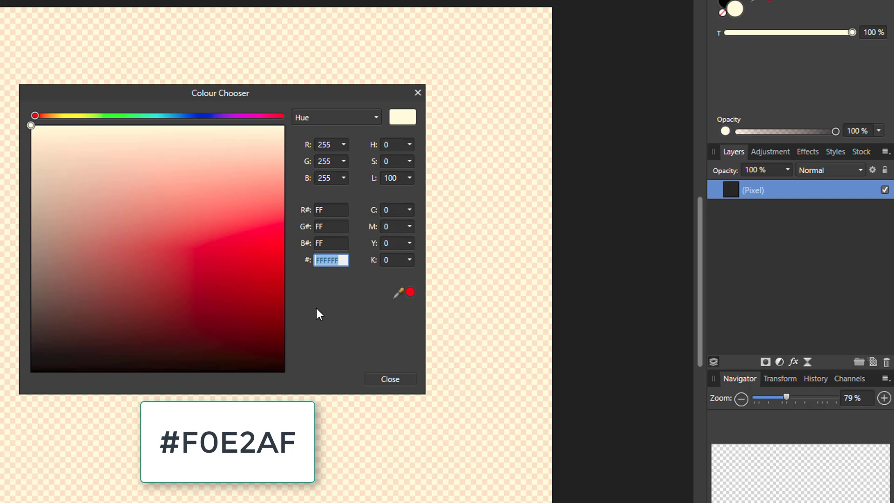
{"action": "type", "text": "f0e2af"}
{"action": "key", "text": "Return"}
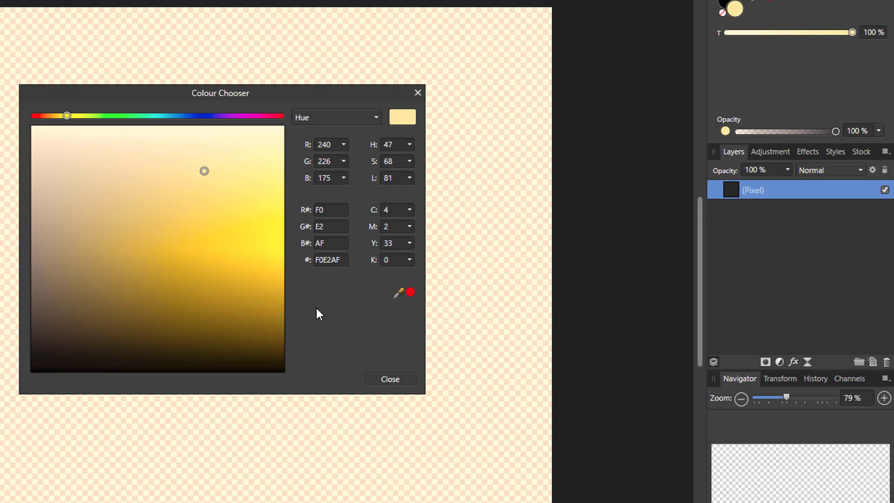
{"action": "left_click", "coordinate": [390, 379]}
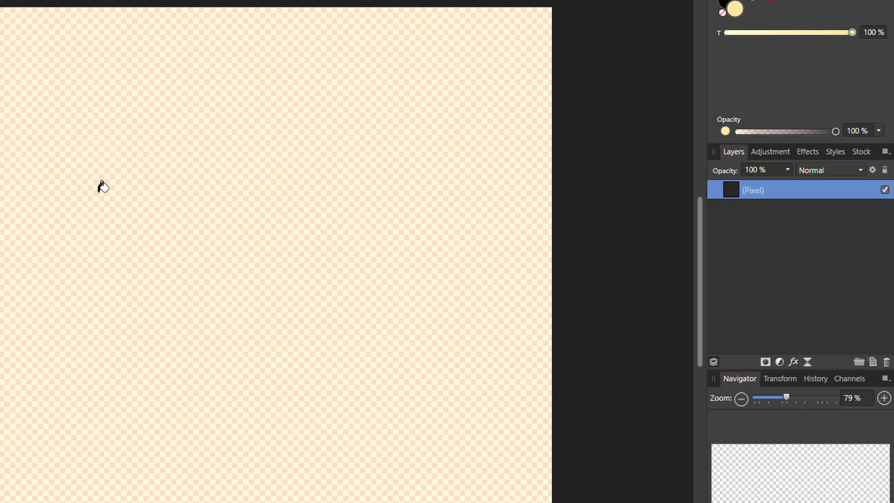
{"action": "left_click", "coordinate": [103, 190]}
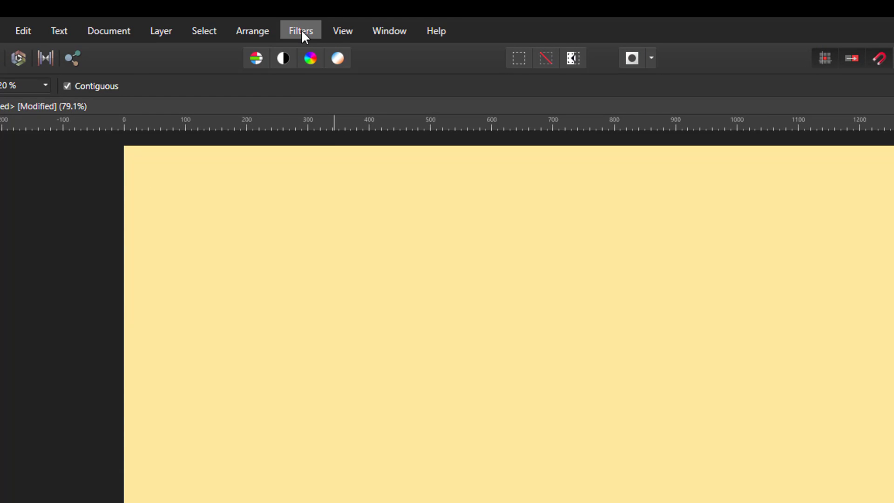
Apply the Add Noise filter to the sand layer with 41% intensity, Gaussian and Monochromatic
{"action": "left_click", "coordinate": [300, 30]}
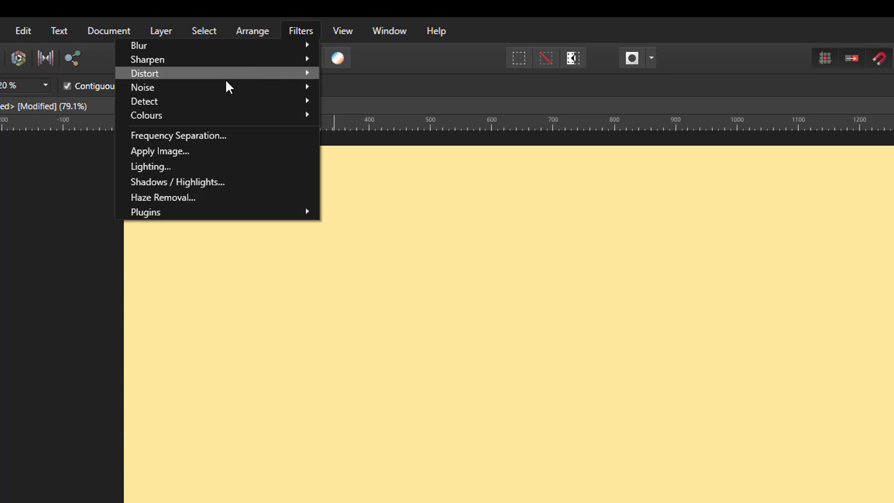
{"action": "mouse_move", "coordinate": [222, 88]}
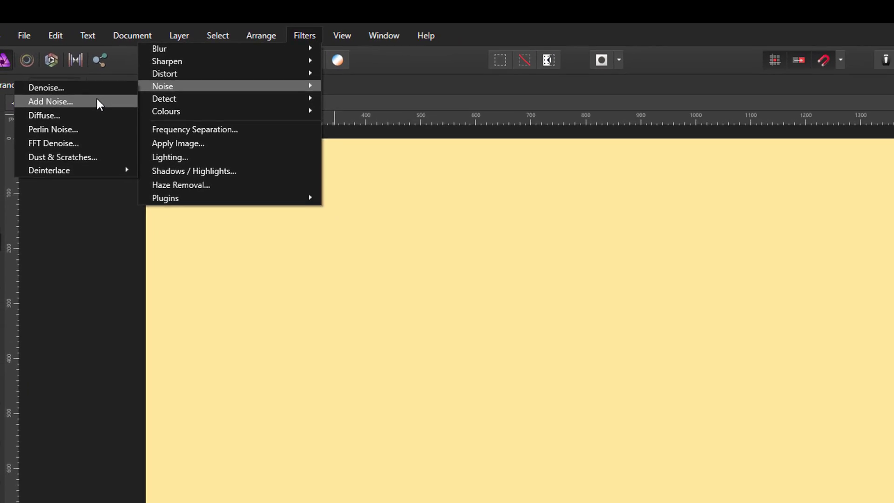
{"action": "left_click", "coordinate": [97, 100]}
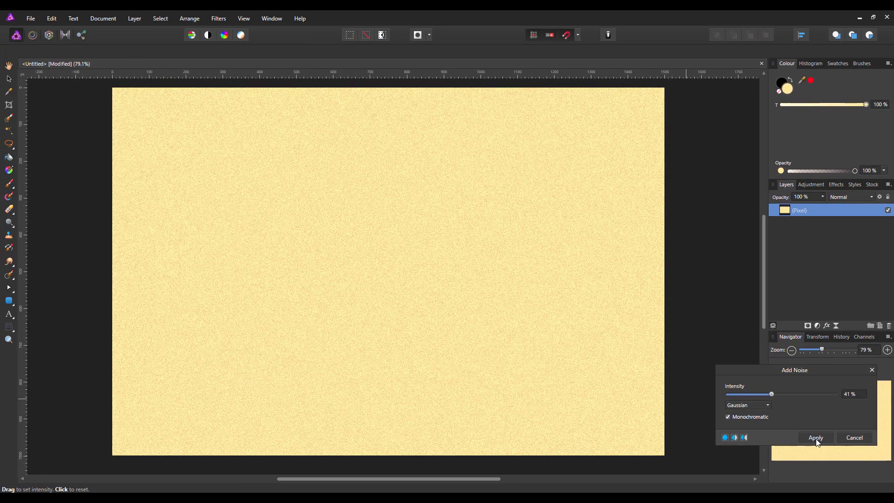
{"action": "left_click", "coordinate": [667, 314]}
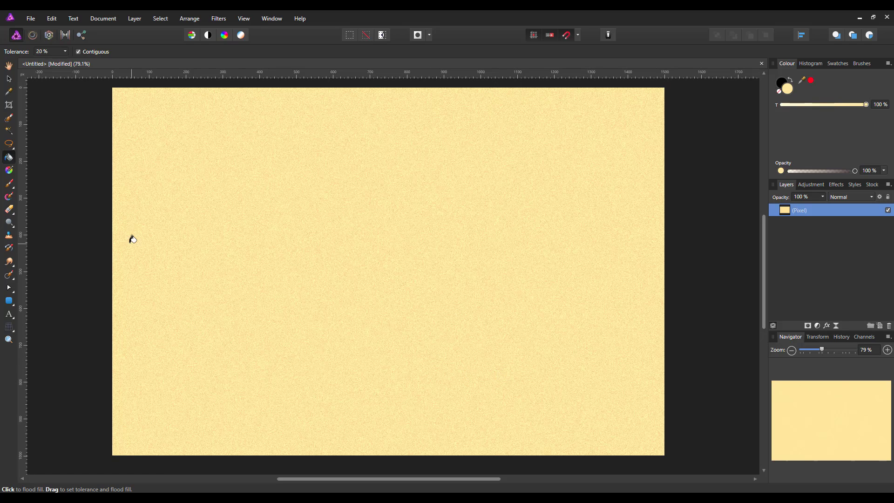
Set the font for new artistic text to MV Boli
{"action": "left_click", "coordinate": [9, 314]}
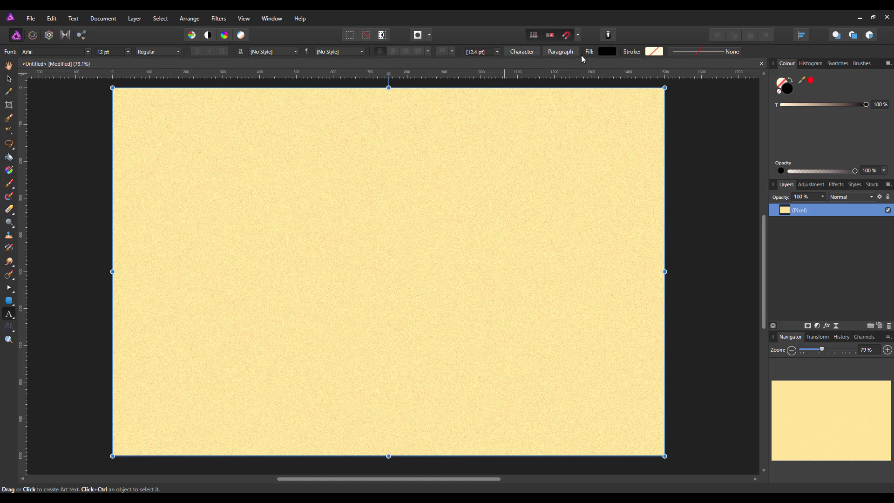
{"action": "left_click", "coordinate": [529, 54]}
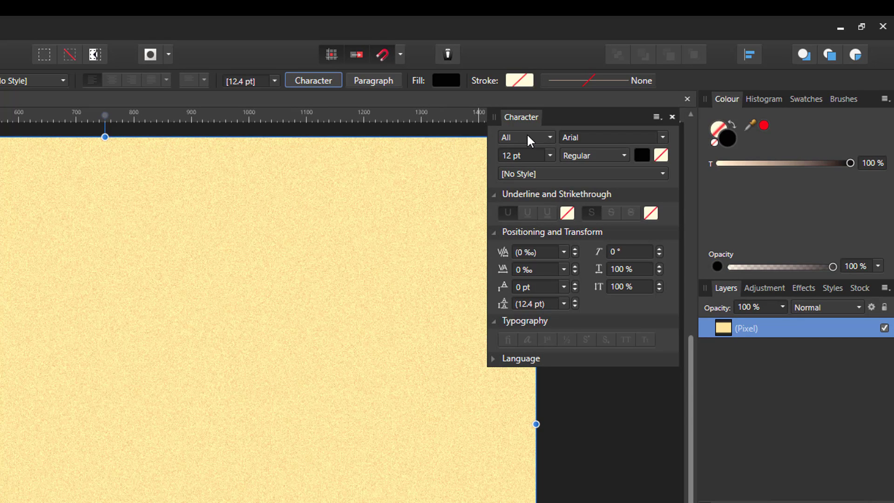
{"action": "left_click", "coordinate": [662, 136]}
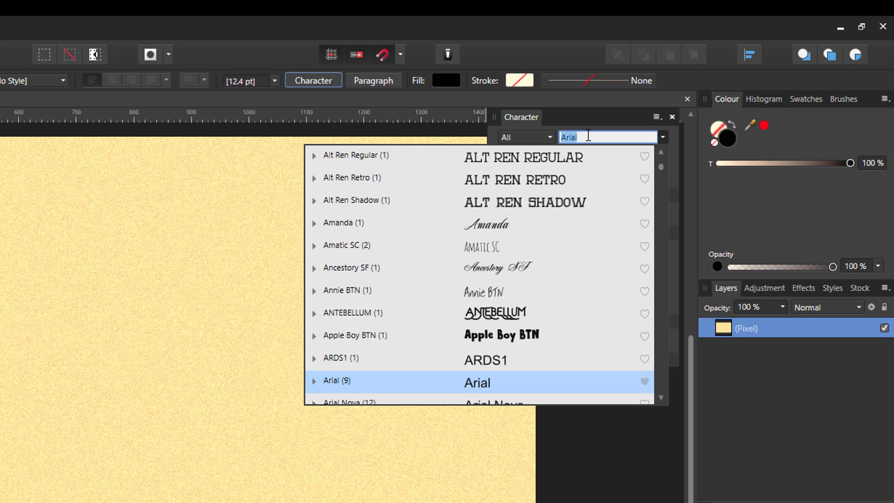
{"action": "type", "text": "m"}
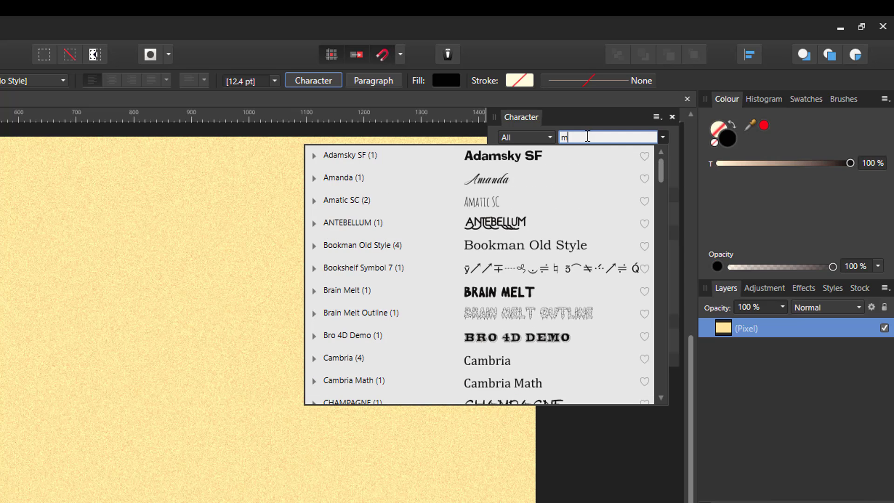
{"action": "type", "text": "v"}
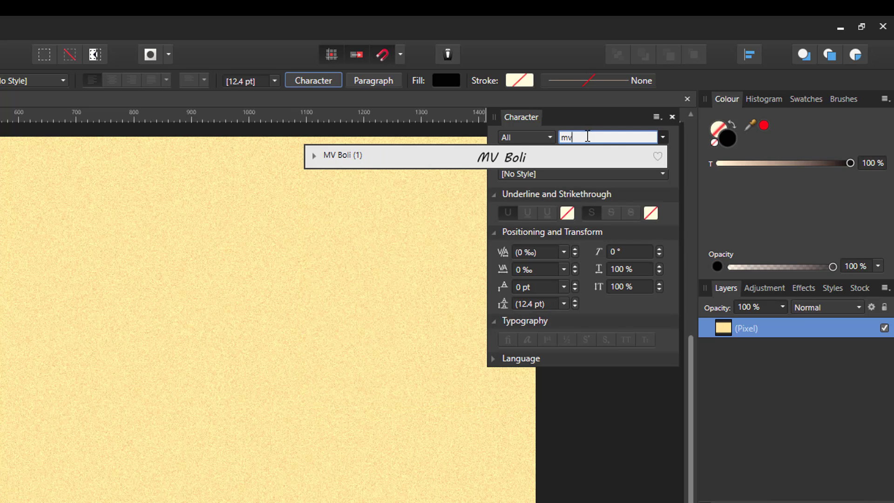
{"action": "left_click", "coordinate": [509, 158]}
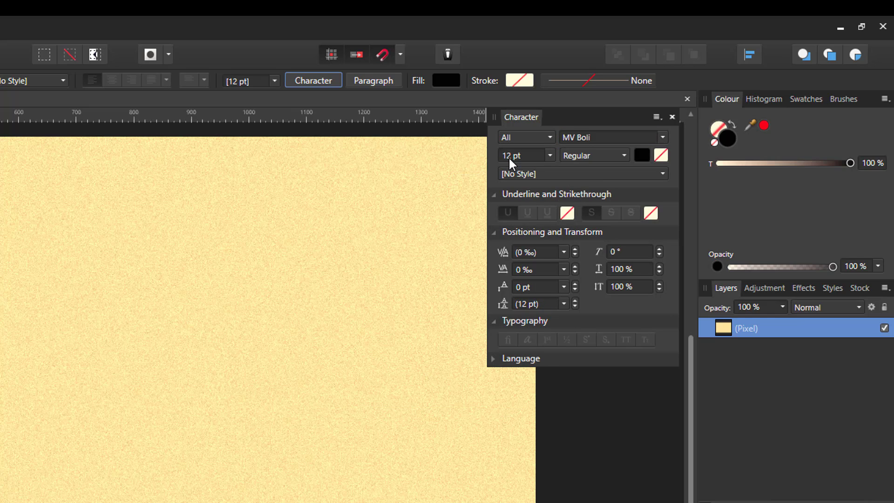
Set the font size to 96 pt and the font colour to white
{"action": "left_click", "coordinate": [550, 156]}
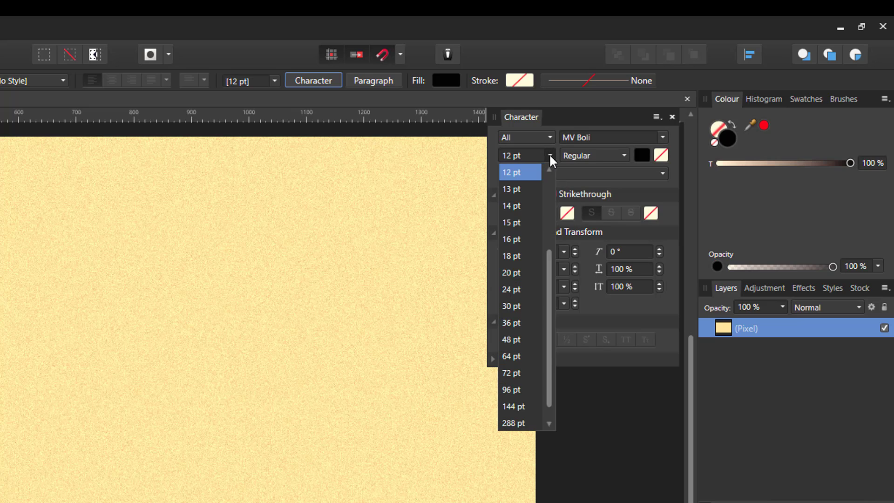
{"action": "left_click", "coordinate": [516, 390]}
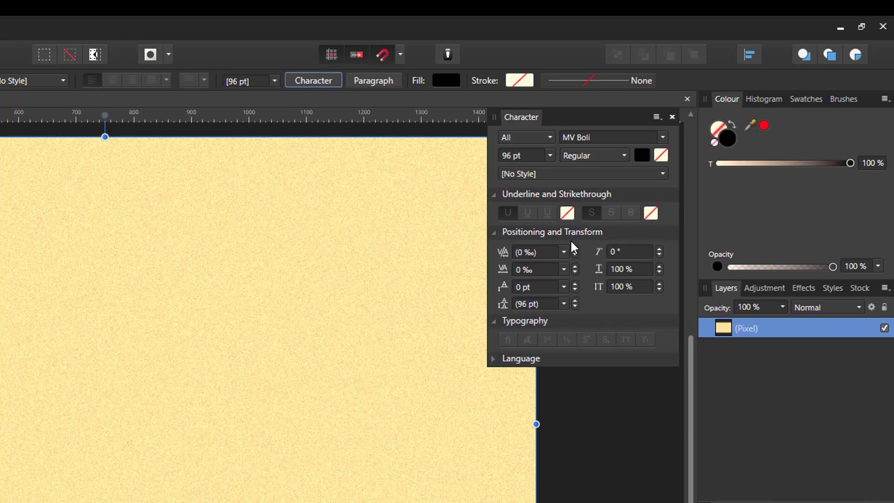
{"action": "left_click", "coordinate": [640, 155]}
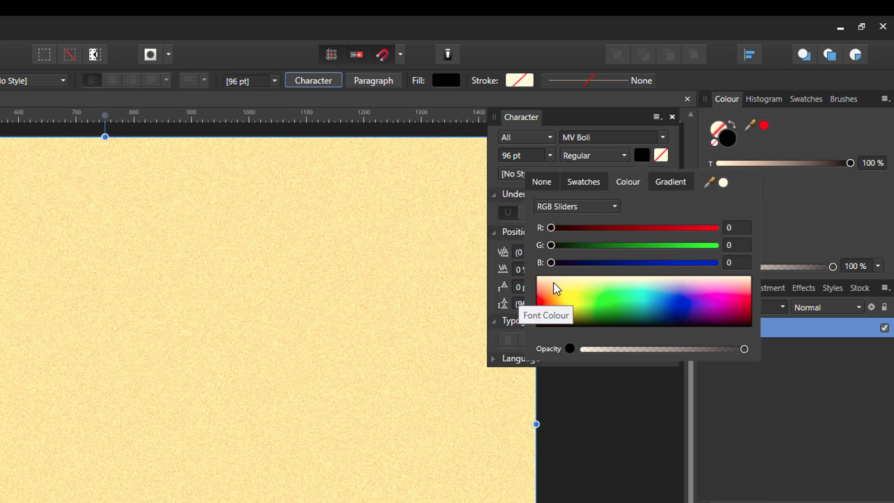
{"action": "left_click_drag", "start_coordinate": [550, 281], "coordinate": [536, 275]}
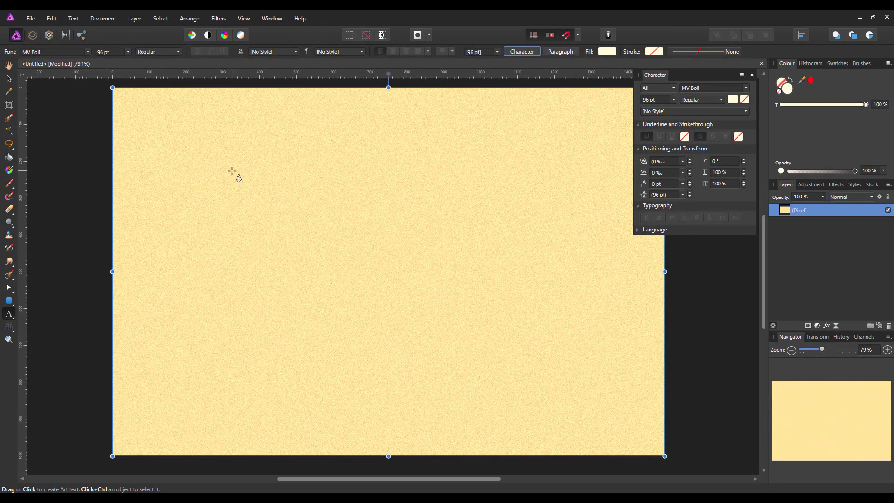
Add artistic text reading "Serif", "Affinity" and "Photo" on three separate lines over the sand, and close the character settings
{"action": "left_click", "coordinate": [192, 137]}
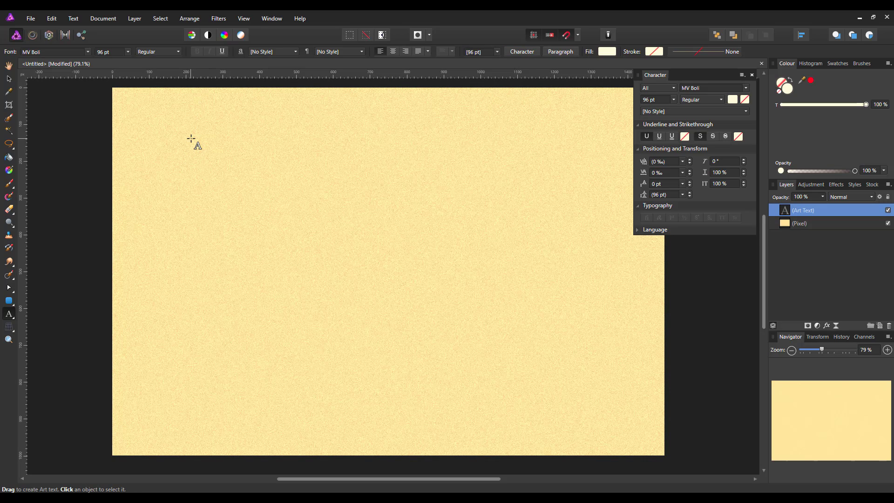
{"action": "type", "text": "S"}
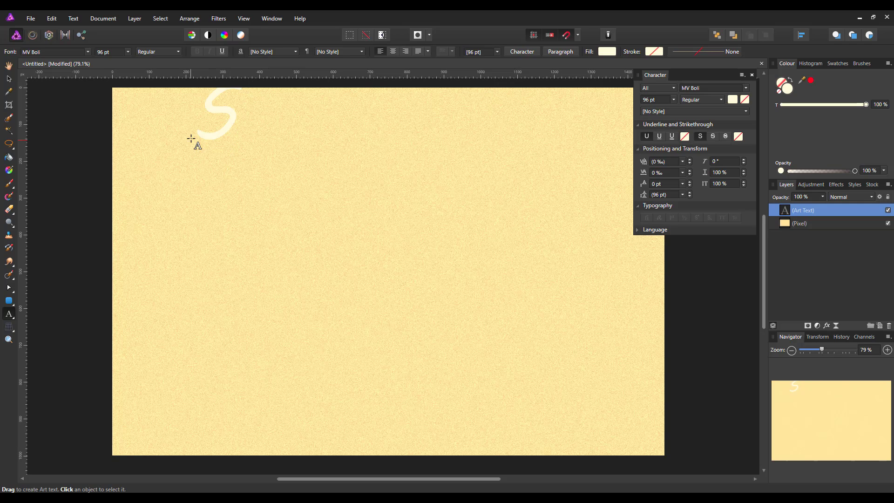
{"action": "type", "text": "erif"}
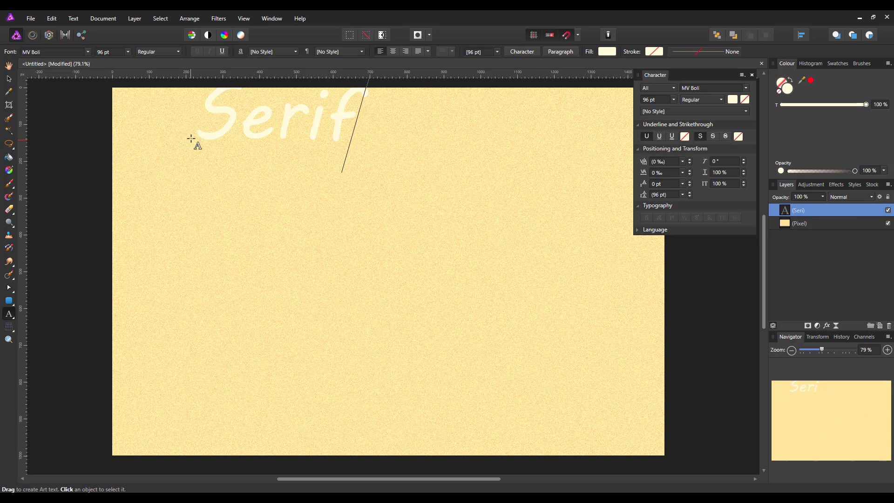
{"action": "left_click", "coordinate": [191, 138]}
{"action": "key", "text": "Return"}
{"action": "type", "text": "Affin"}
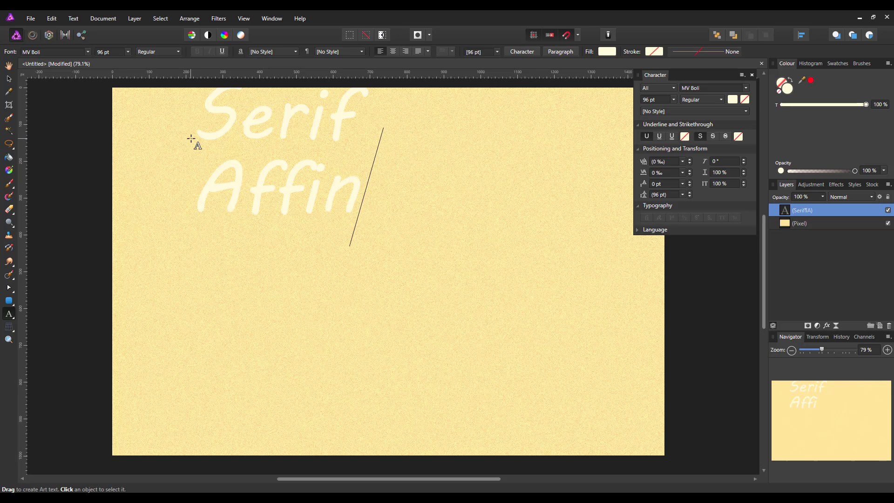
{"action": "type", "text": "ity"}
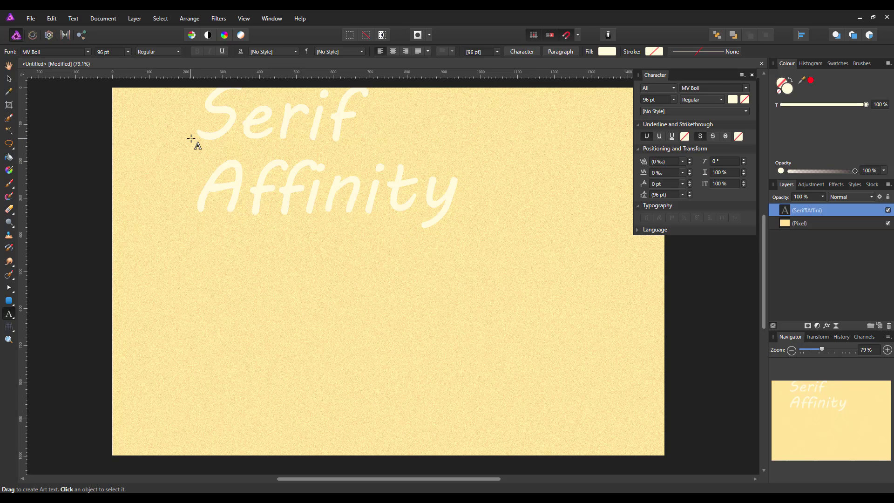
{"action": "key", "text": "Return"}
{"action": "type", "text": "Photo"}
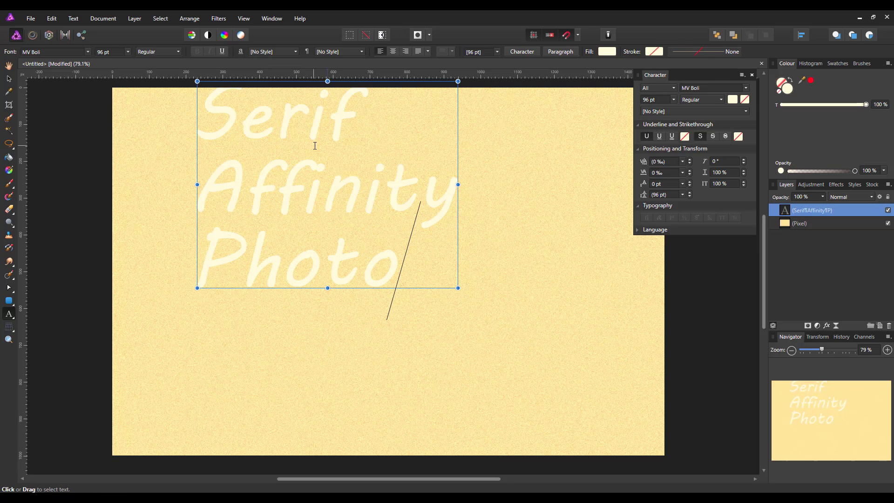
{"action": "left_click", "coordinate": [752, 76]}
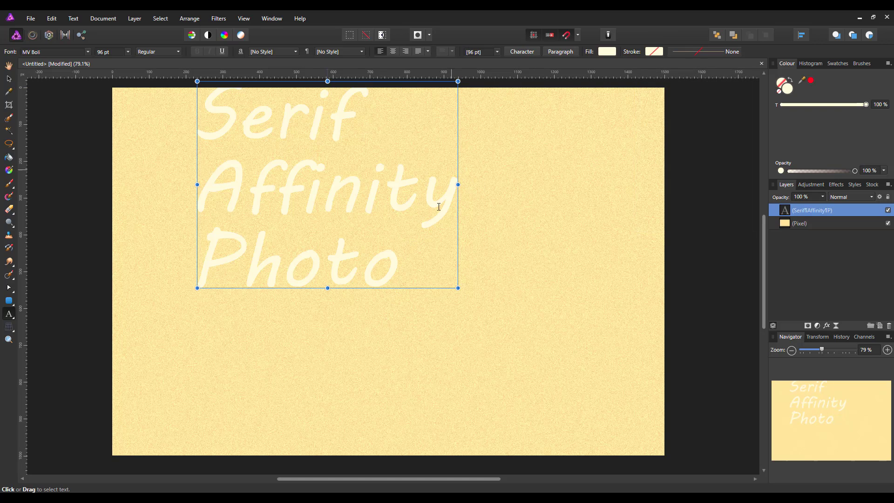
Centre-align all three lines of text and move the text block to the middle of the canvas
{"action": "left_click_drag", "start_coordinate": [403, 252], "coordinate": [206, 112]}
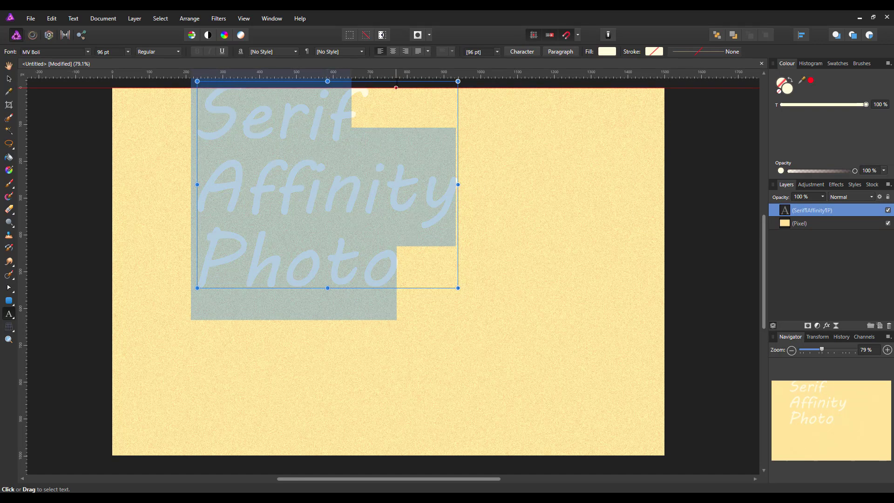
{"action": "left_click", "coordinate": [392, 51]}
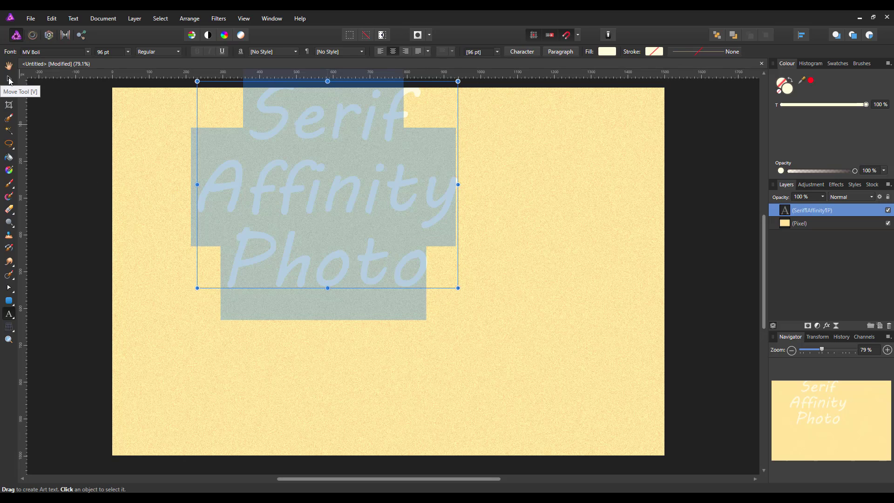
{"action": "left_click", "coordinate": [9, 80]}
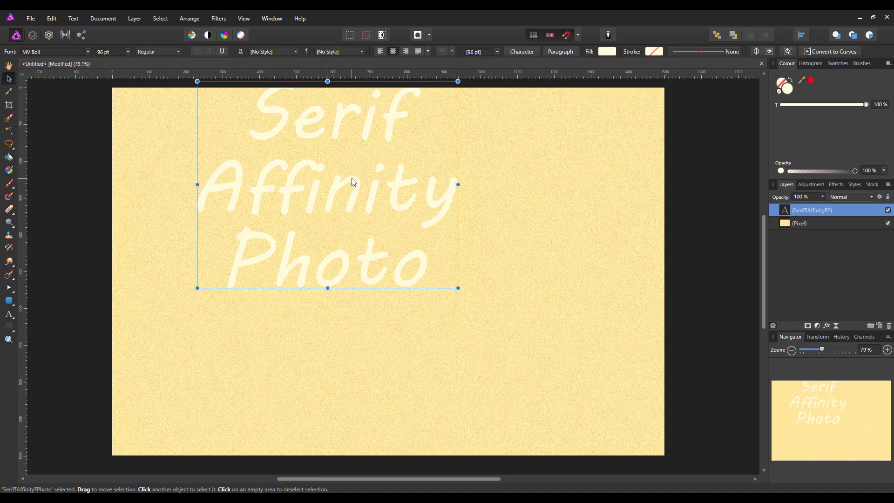
{"action": "left_click_drag", "start_coordinate": [353, 182], "coordinate": [408, 261]}
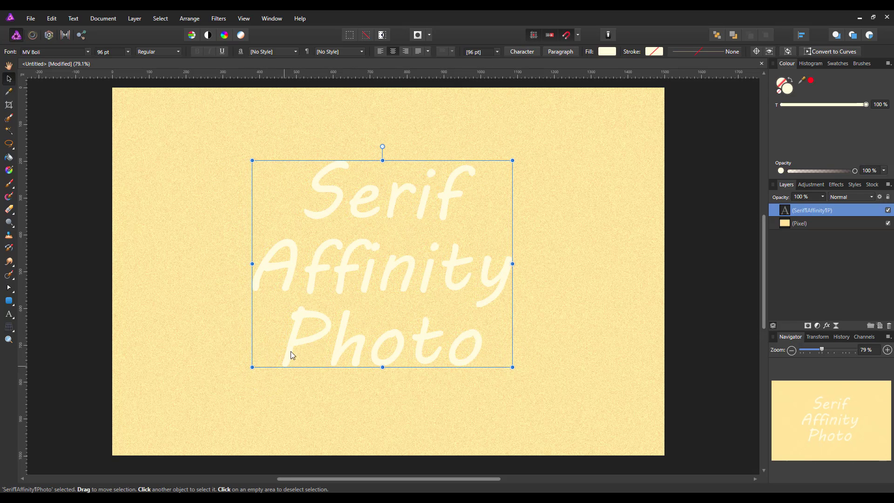
Enlarge the text block from its centre to about 140 pt and align it to the centre and middle of the canvas
{"action": "key", "text": "ctrl"}
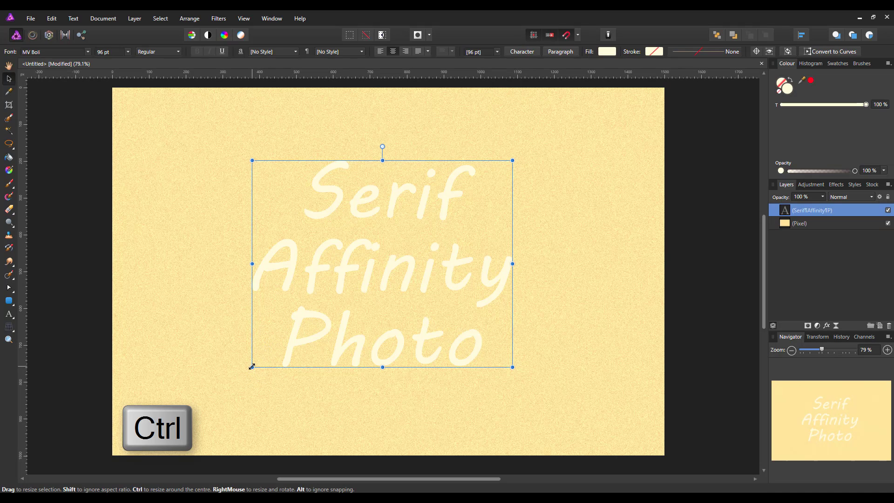
{"action": "left_click_drag", "start_coordinate": [252, 367], "coordinate": [186, 406]}
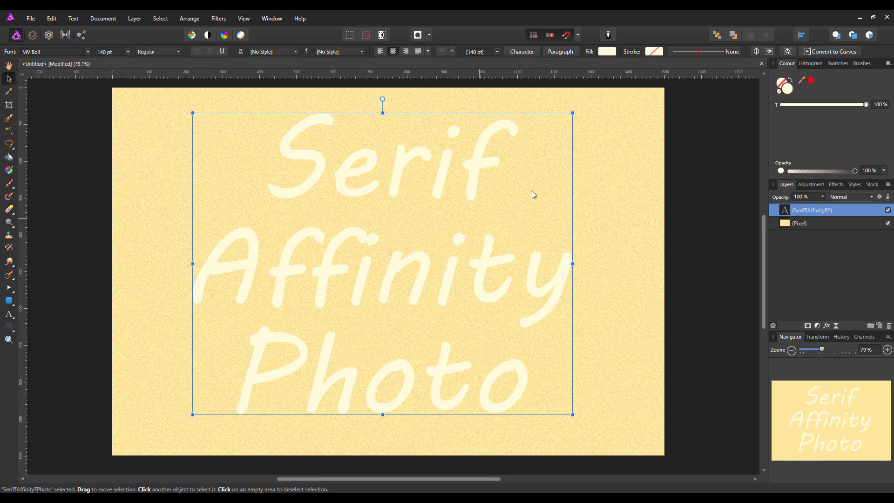
{"action": "left_click", "coordinate": [801, 35]}
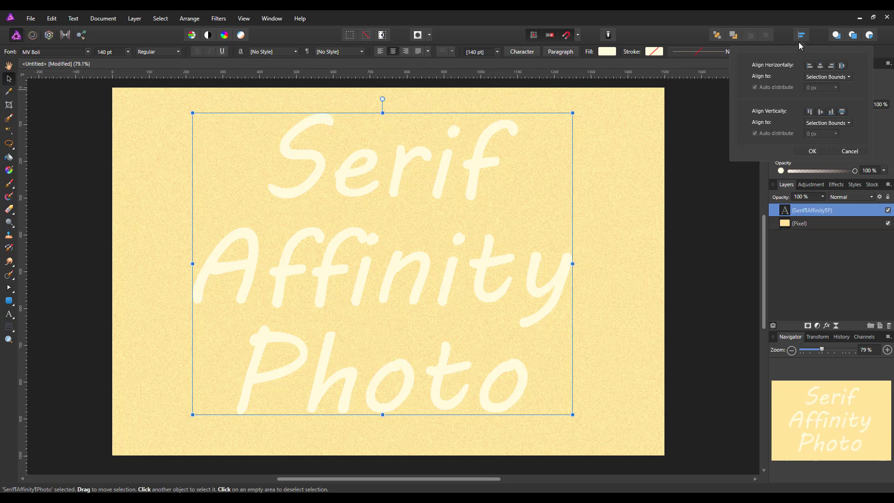
{"action": "left_click", "coordinate": [820, 66]}
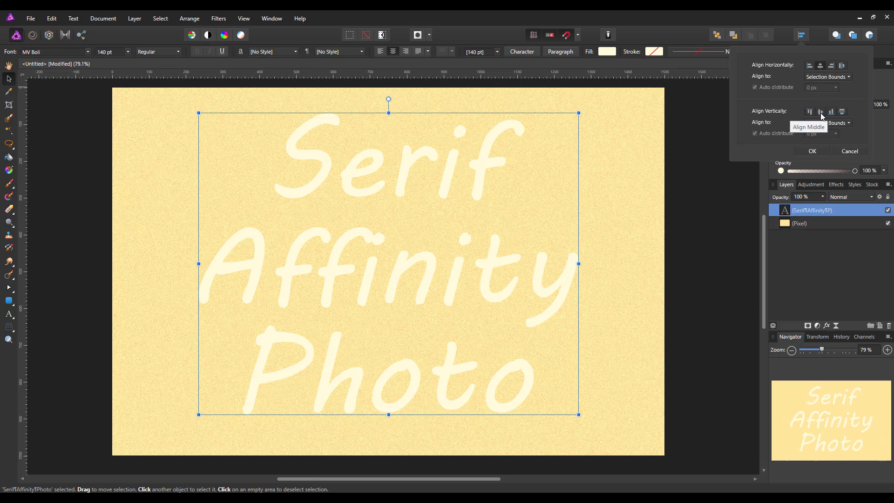
{"action": "left_click", "coordinate": [822, 117]}
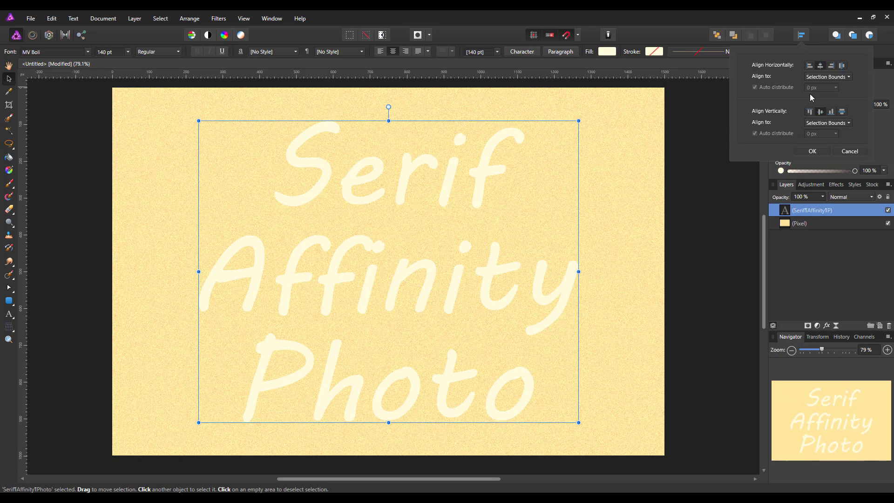
{"action": "left_click", "coordinate": [814, 151]}
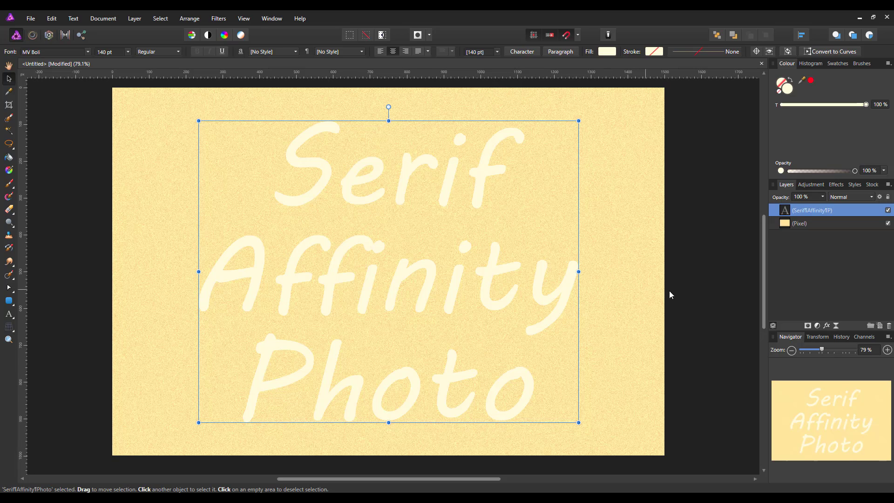
Create a pixel selection from the outlines of the text layer
{"action": "left_click", "coordinate": [160, 18]}
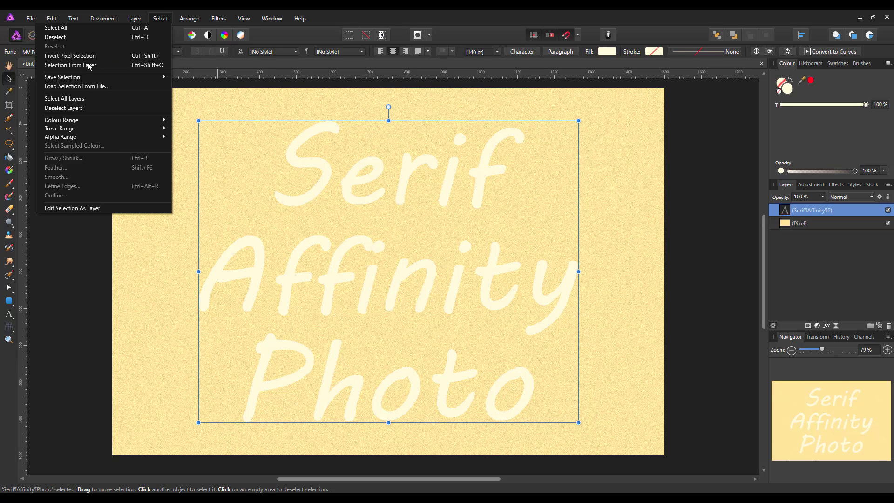
{"action": "left_click", "coordinate": [167, 20]}
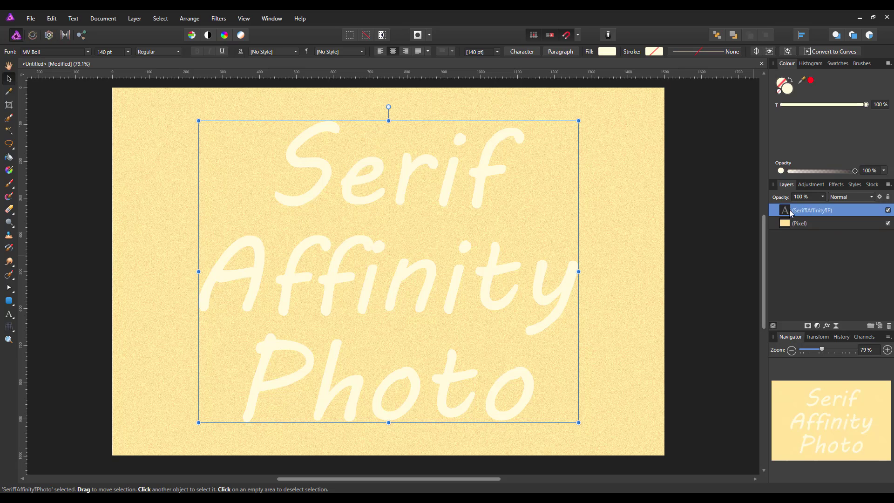
{"action": "key", "text": "ctrl"}
{"action": "left_click", "coordinate": [785, 211], "text": "ctrl"}
Feather the lettering selection with a radius of 1 px
{"action": "left_click", "coordinate": [160, 20]}
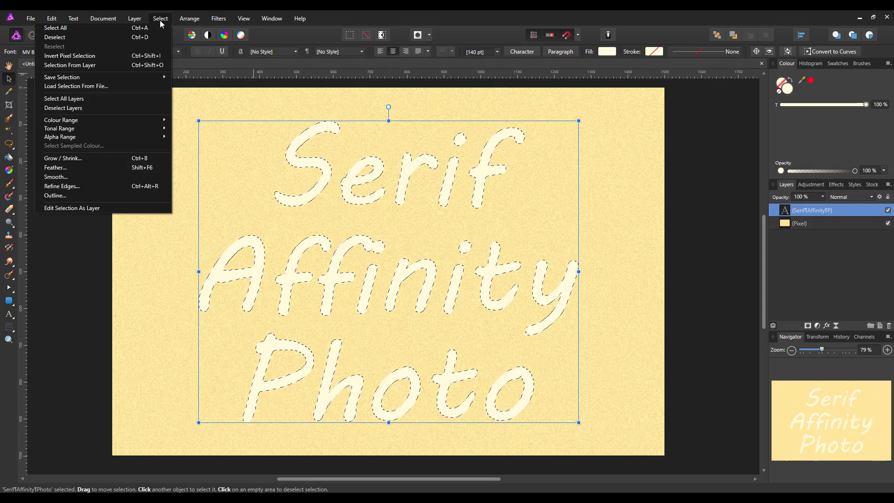
{"action": "left_click", "coordinate": [141, 167]}
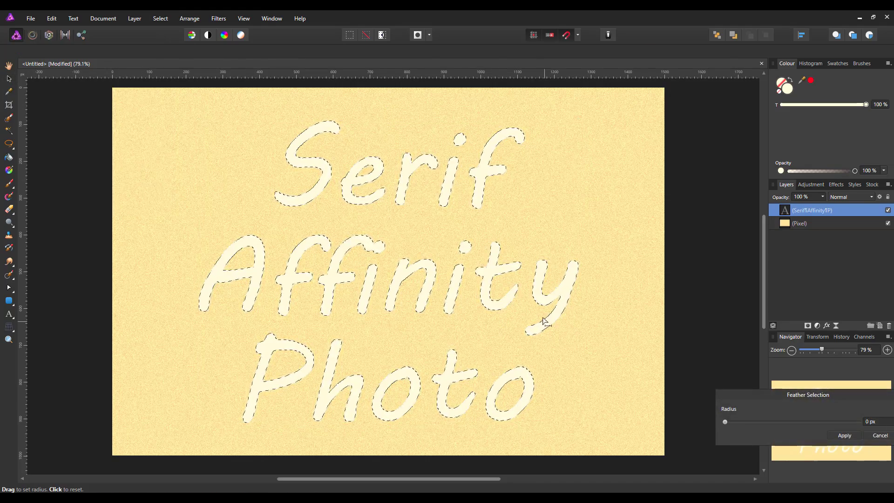
{"action": "left_click_drag", "start_coordinate": [771, 395], "coordinate": [633, 327]}
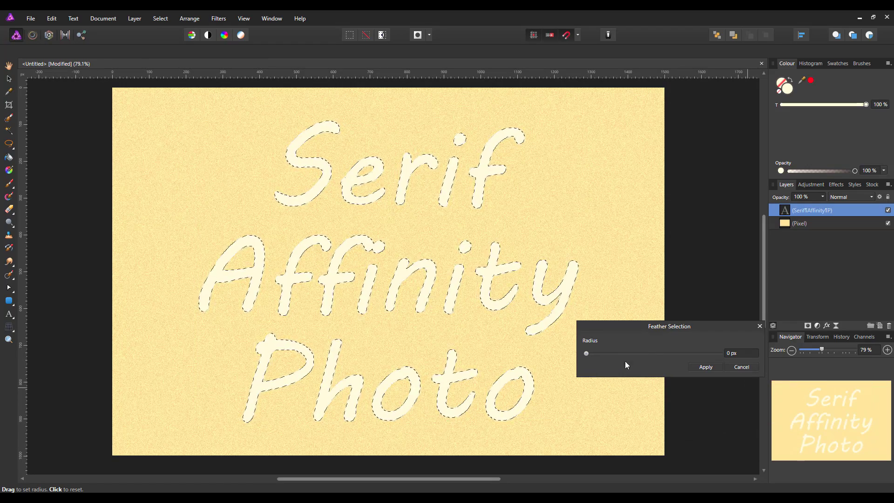
{"action": "left_click", "coordinate": [733, 354]}
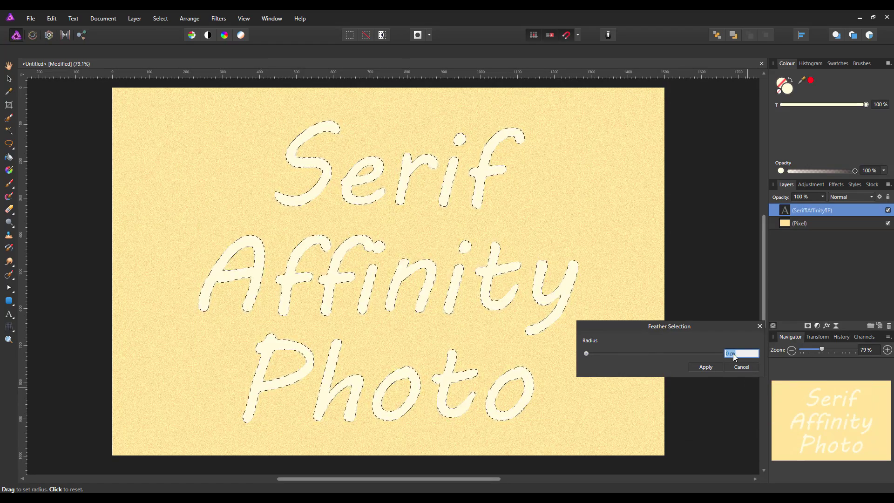
{"action": "type", "text": "1"}
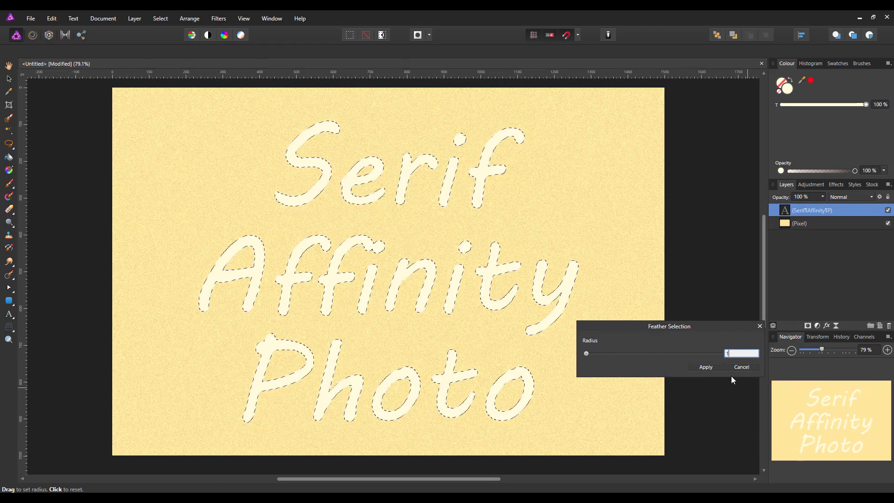
{"action": "left_click", "coordinate": [702, 367]}
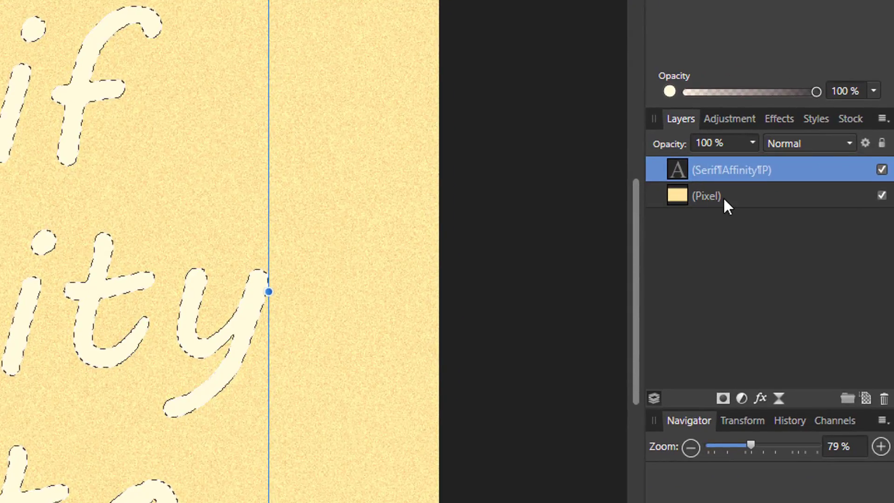
Duplicate the selected lettering area of the sand background onto its own layer and select that new layer
{"action": "left_click", "coordinate": [672, 197]}
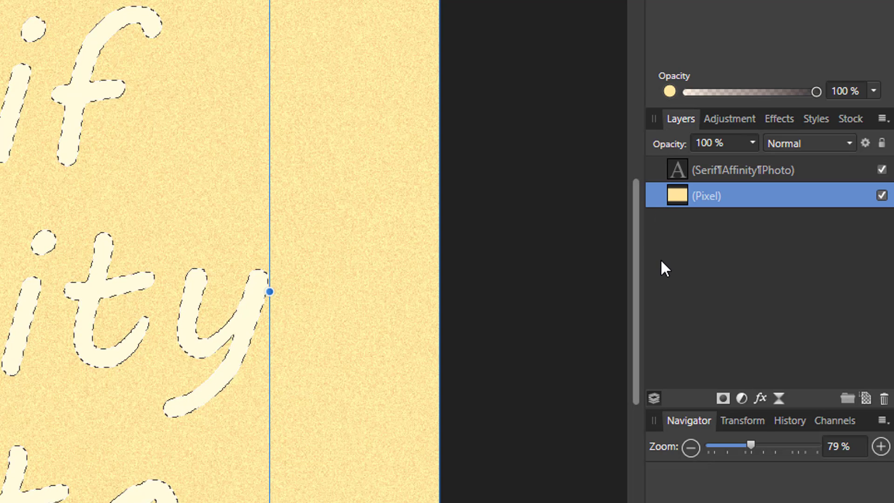
{"action": "key", "text": "ctrl+j"}
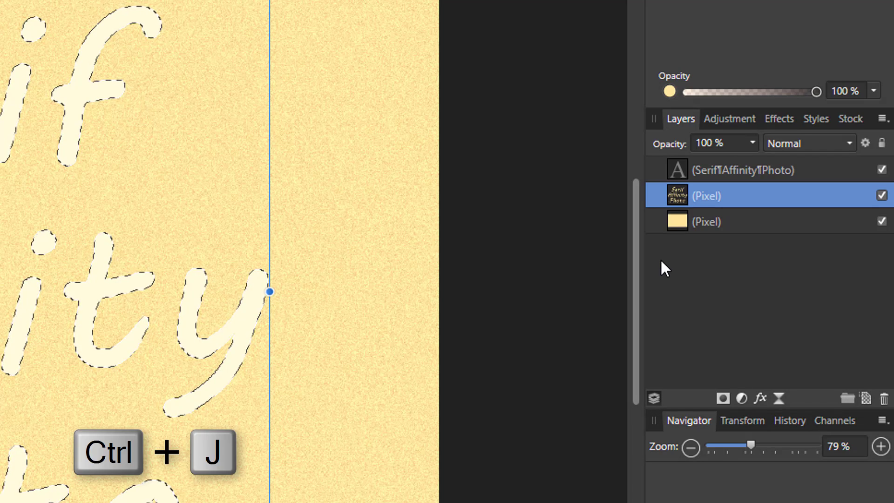
{"action": "right_click", "coordinate": [737, 220]}
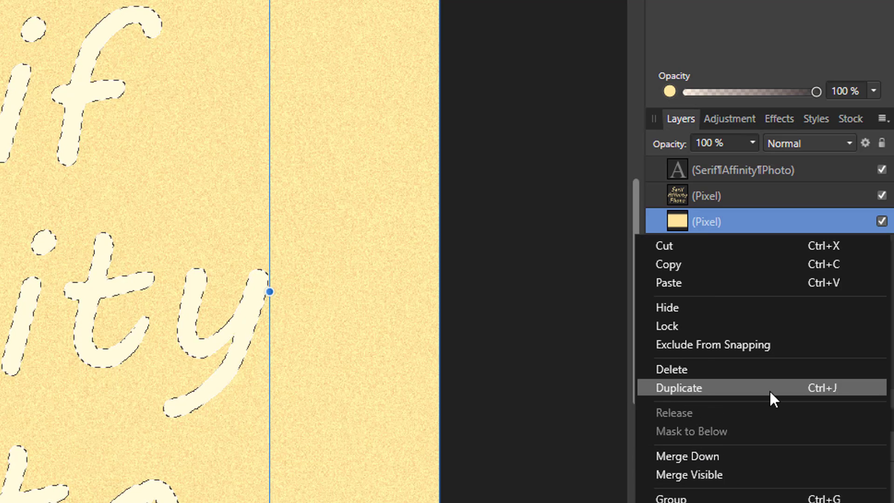
{"action": "double_click", "coordinate": [744, 217]}
{"action": "left_click", "coordinate": [733, 193]}
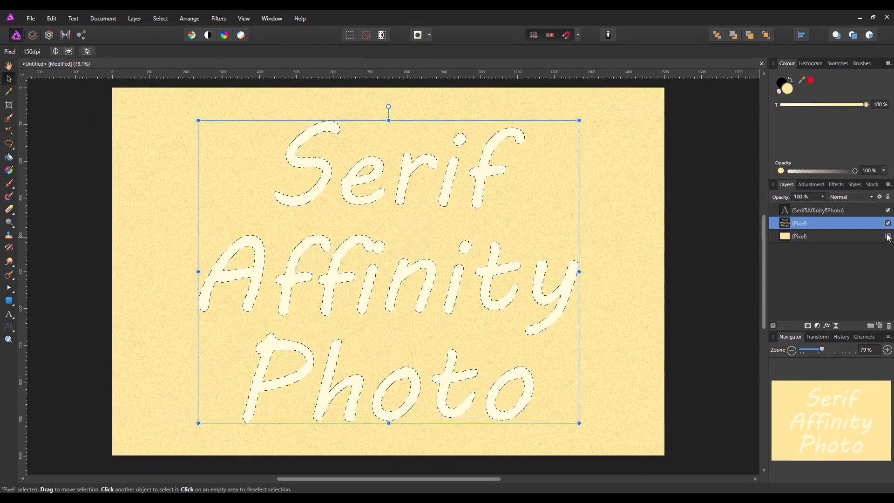
Hide the text layer, switching the sand background off and back on to check the duplicated lettering
{"action": "left_click", "coordinate": [887, 237]}
{"action": "left_click", "coordinate": [890, 216]}
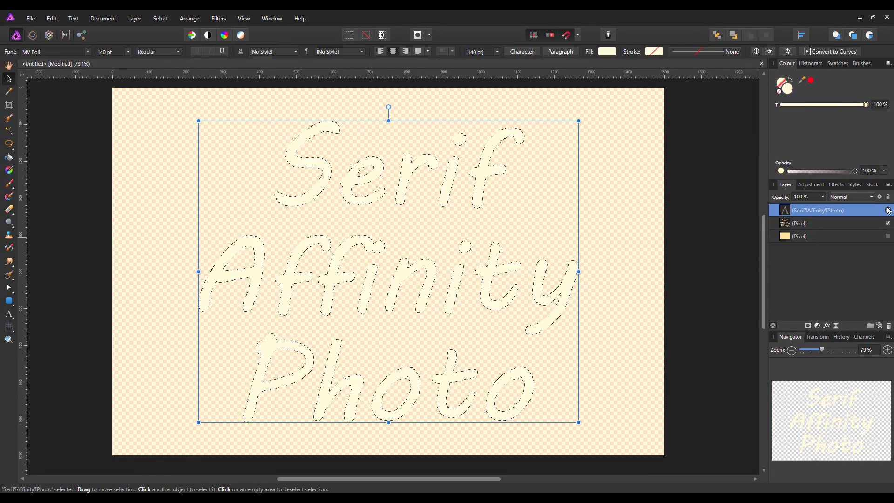
{"action": "left_click", "coordinate": [888, 210]}
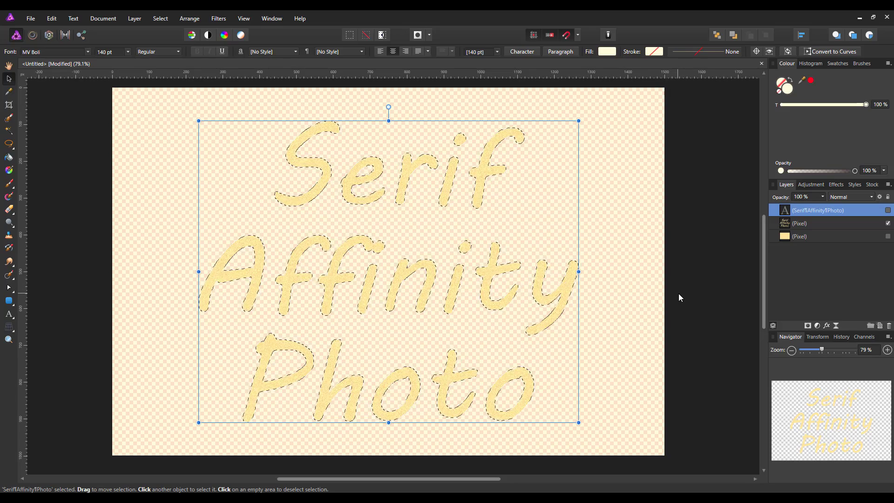
{"action": "left_click", "coordinate": [886, 236]}
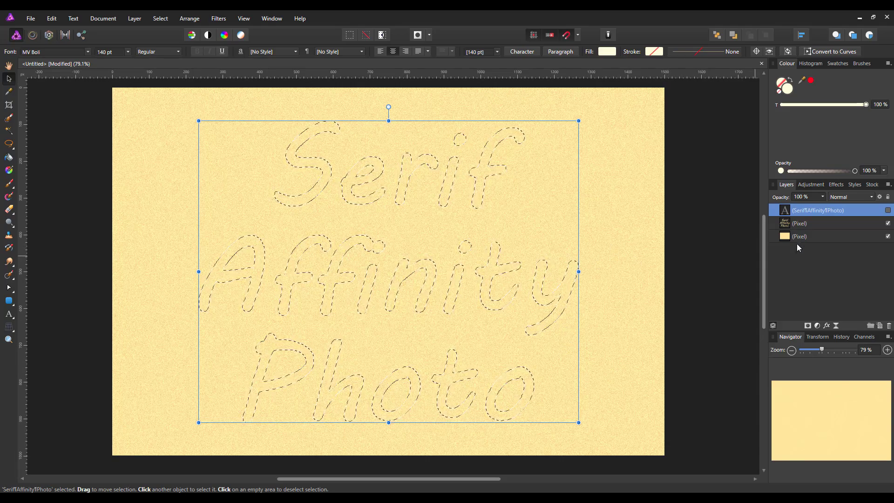
Rename the duplicated lettering layer as "Outter"
{"action": "left_click", "coordinate": [822, 224]}
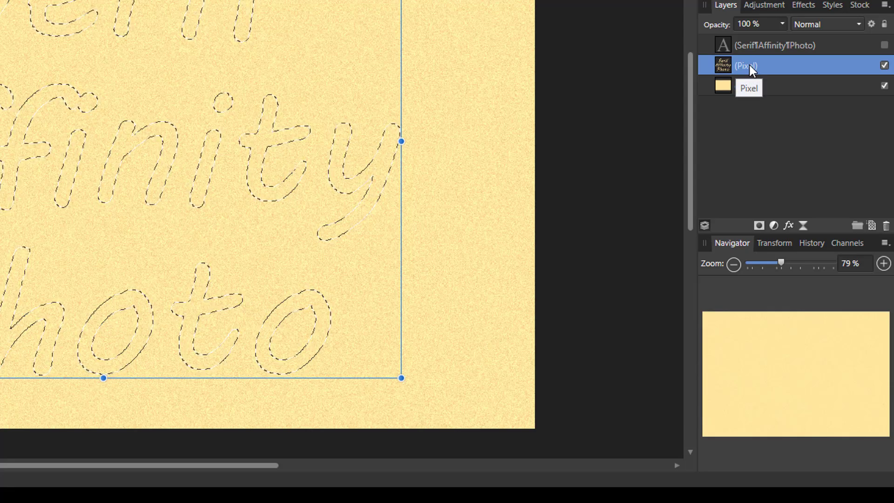
{"action": "double_click", "coordinate": [760, 66]}
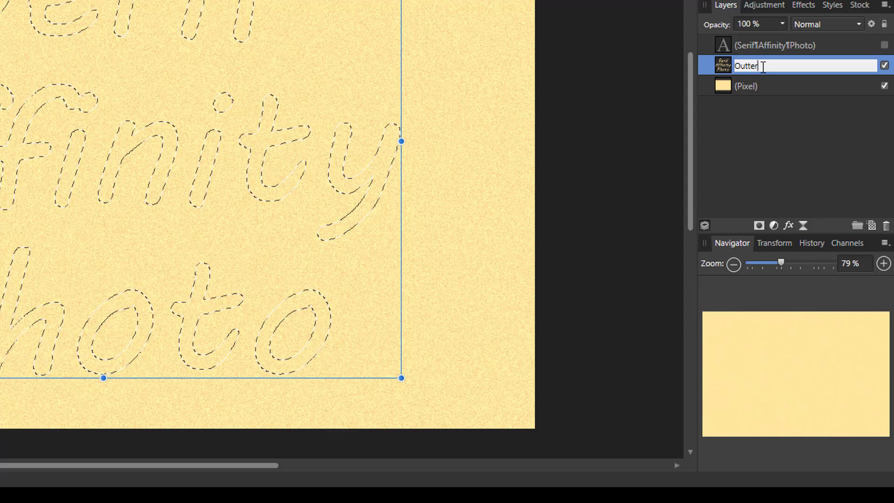
{"action": "key", "text": "Return"}
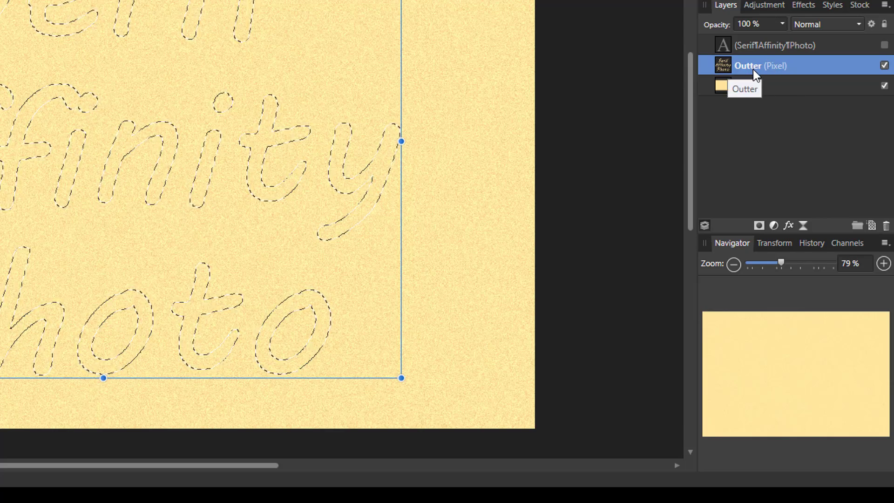
Enable the Bevel / Emboss layer effect on the Outter layer, show its settings, and clear the pixel selection
{"action": "left_click", "coordinate": [788, 225]}
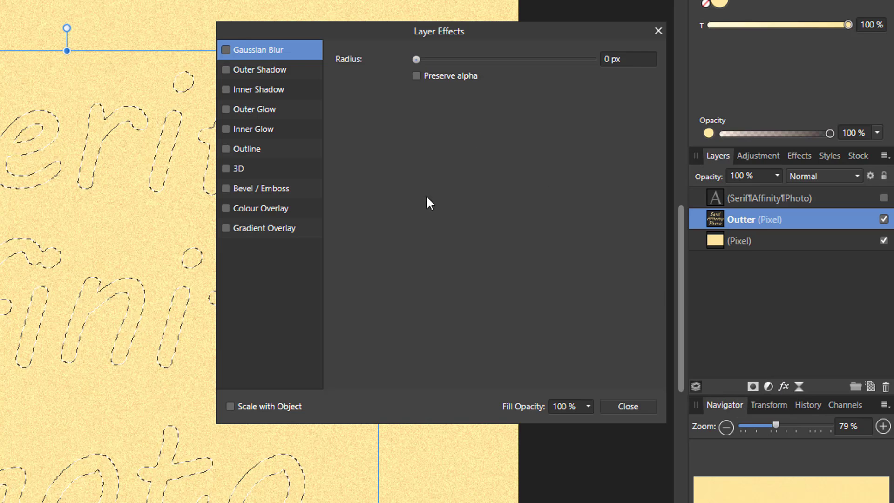
{"action": "left_click", "coordinate": [225, 188]}
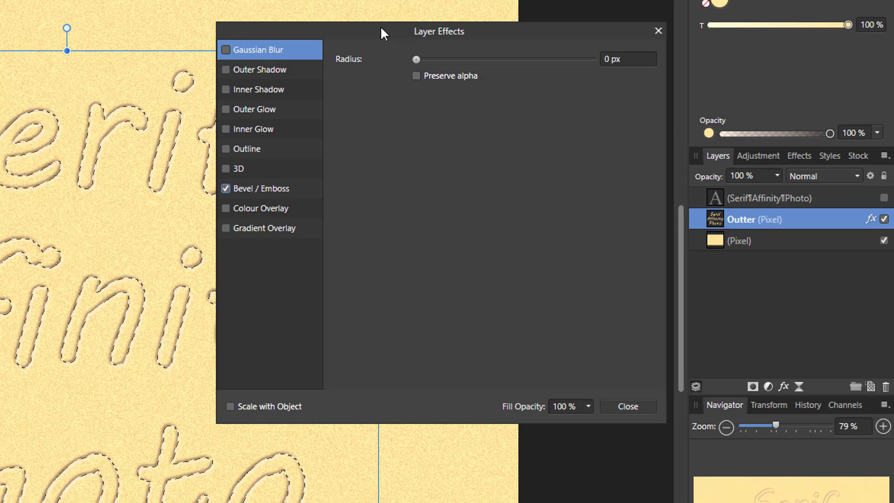
{"action": "left_click_drag", "start_coordinate": [380, 33], "coordinate": [476, 35]}
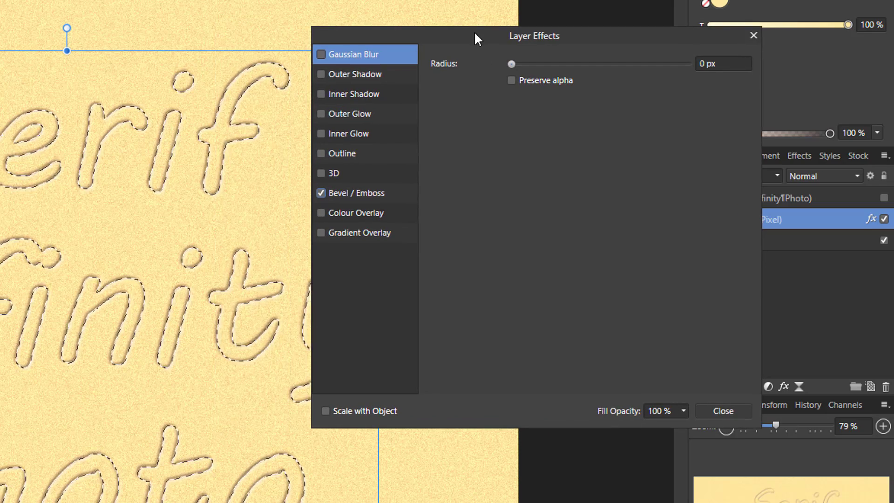
{"action": "left_click", "coordinate": [363, 192]}
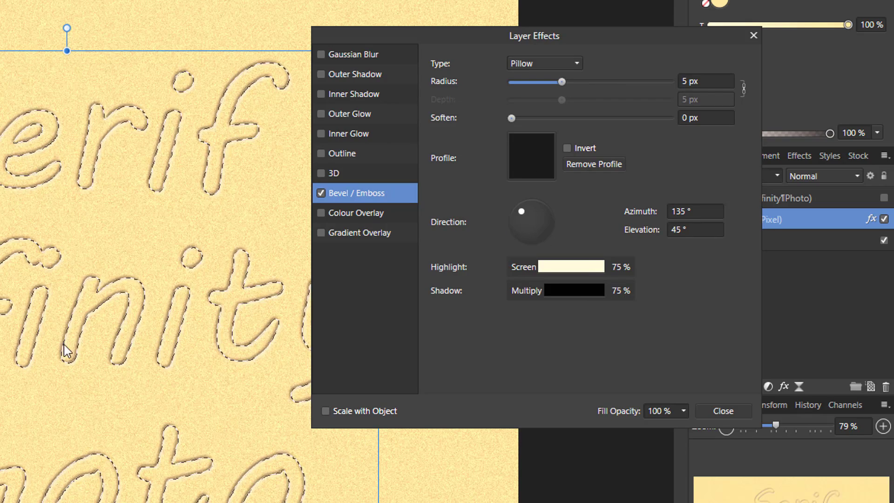
{"action": "key", "text": "ctrl+d"}
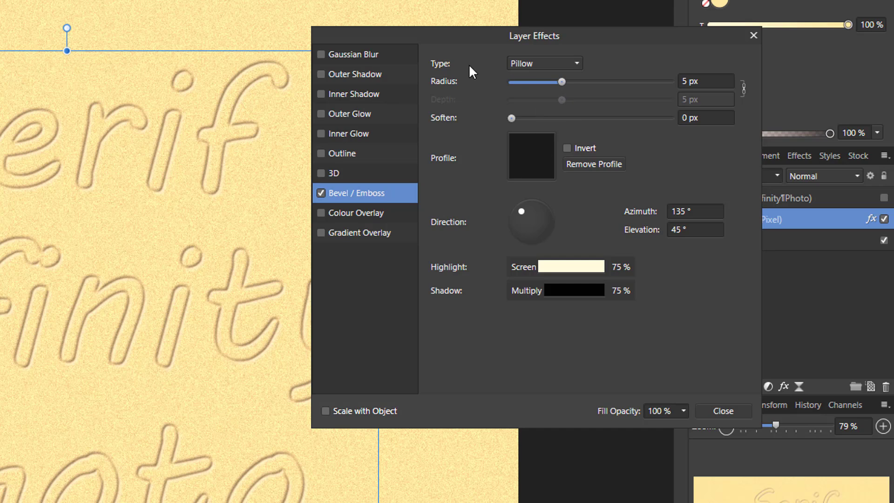
Keep the bevel type as Pillow and set both its radius and soften values to 8 px
{"action": "left_click", "coordinate": [577, 63]}
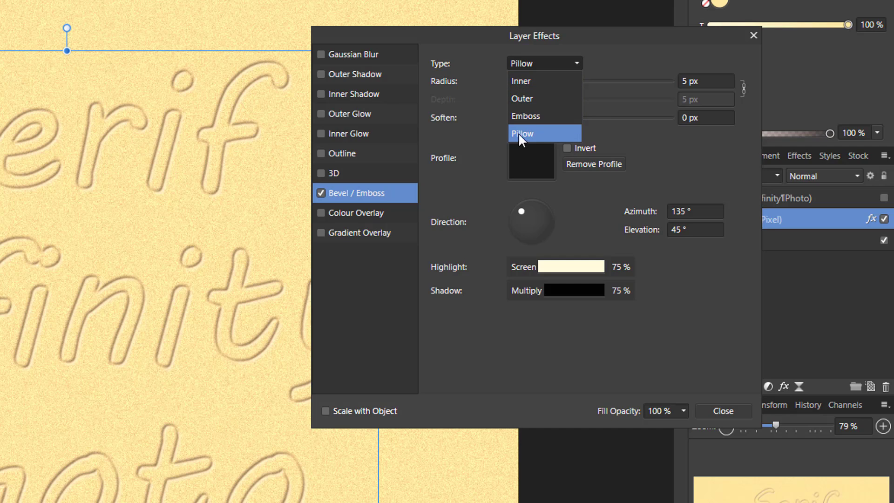
{"action": "left_click", "coordinate": [597, 61]}
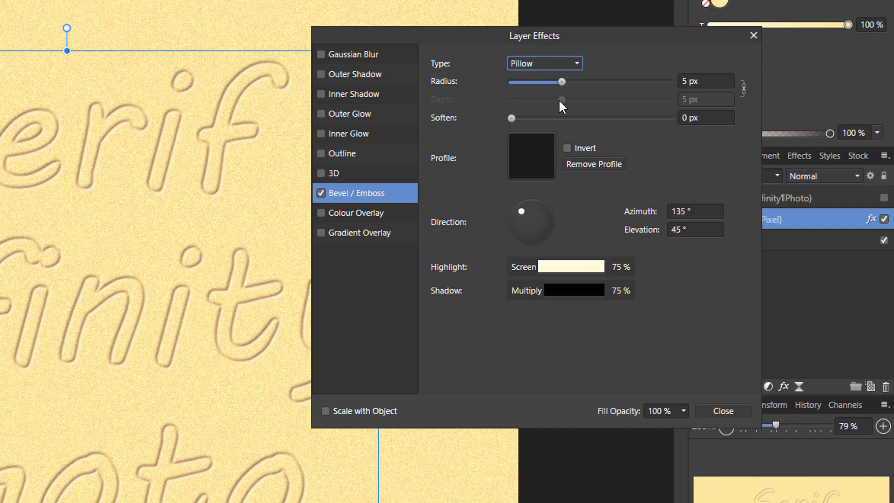
{"action": "left_click", "coordinate": [688, 80]}
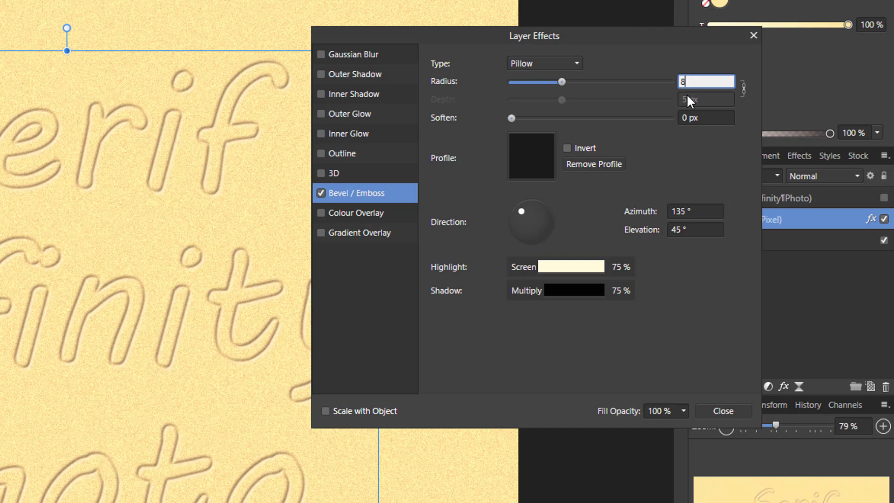
{"action": "type", "text": "8"}
{"action": "key", "text": "Return"}
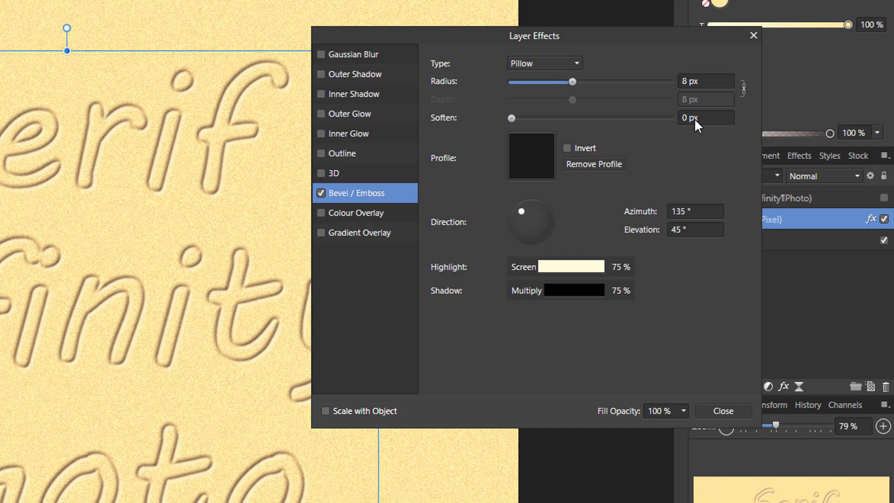
{"action": "left_click", "coordinate": [694, 118]}
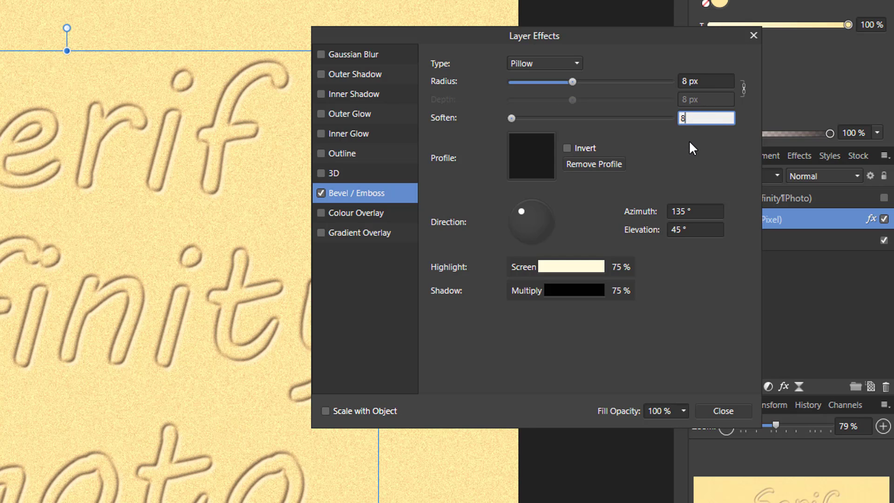
{"action": "key", "text": "Return"}
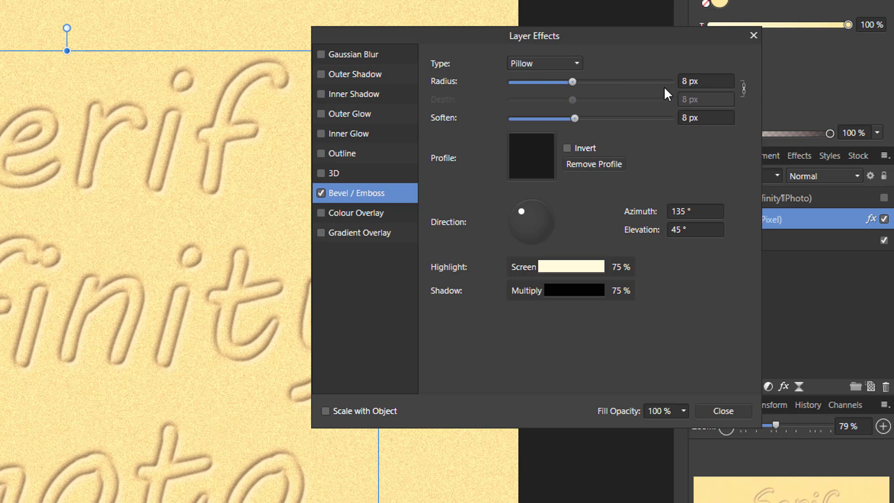
{"action": "left_click", "coordinate": [744, 88]}
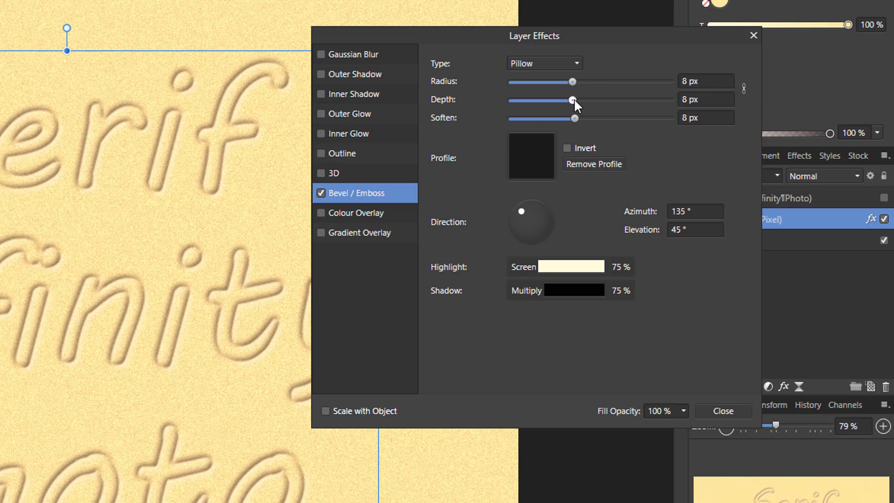
{"action": "left_click_drag", "start_coordinate": [574, 100], "coordinate": [585, 116]}
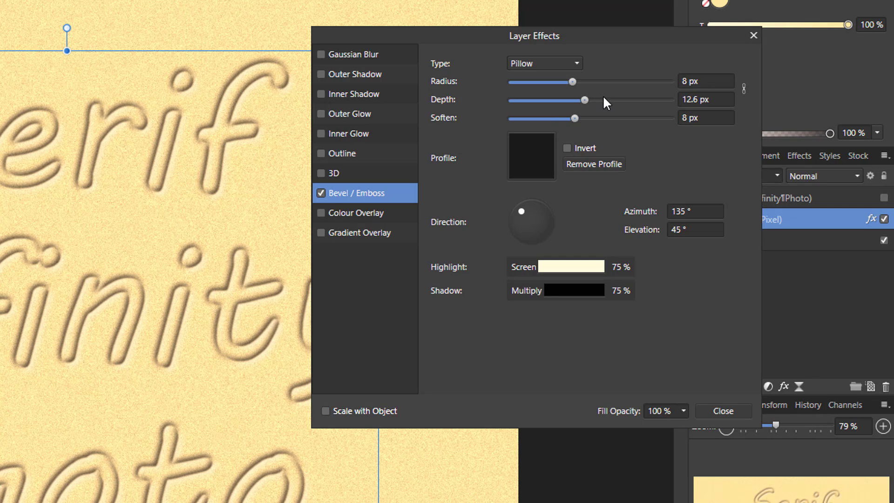
{"action": "left_click", "coordinate": [742, 88]}
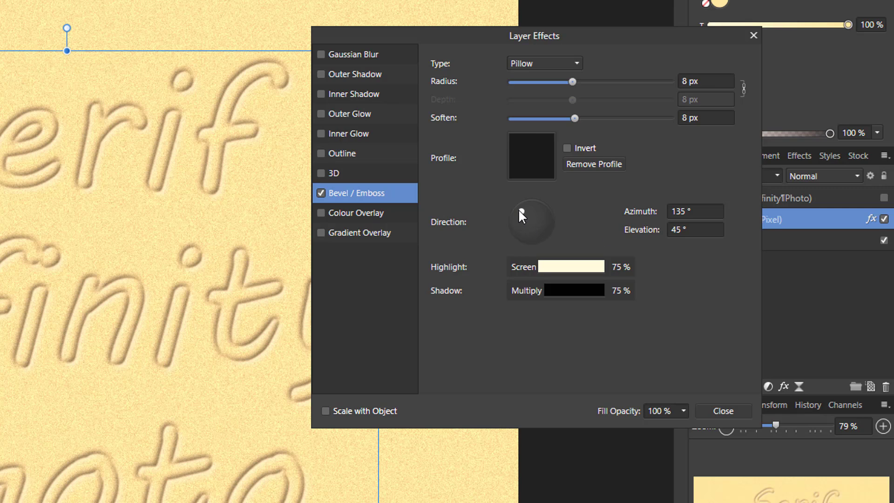
Set the bevel's light direction to an azimuth of -128° and an elevation of 0°
{"action": "left_click_drag", "start_coordinate": [519, 210], "coordinate": [576, 256]}
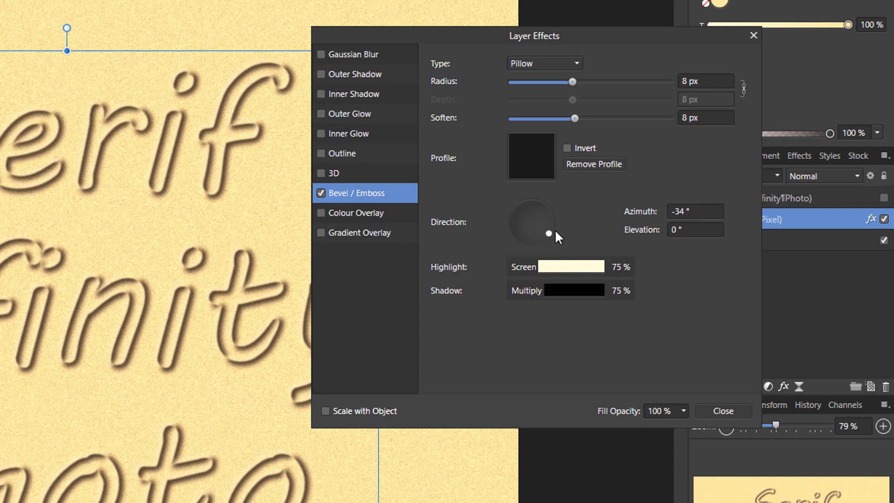
{"action": "left_click_drag", "start_coordinate": [548, 233], "coordinate": [518, 251]}
{"action": "left_click", "coordinate": [683, 211]}
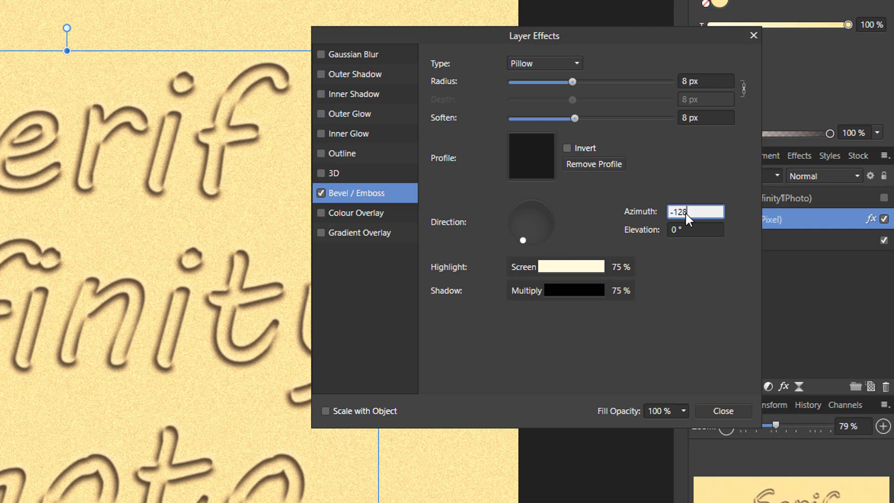
{"action": "key", "text": "Return"}
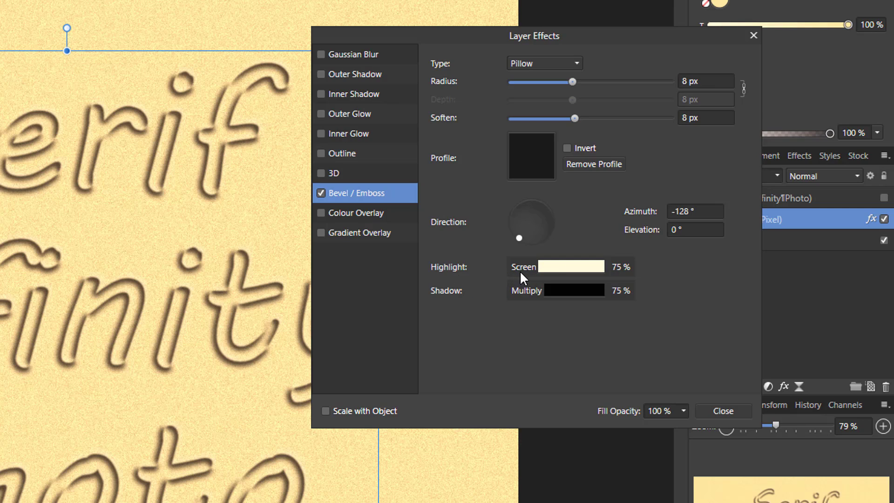
Change the bevel highlight's blend mode to Colour Dodge and lower its opacity to 12 %
{"action": "left_click", "coordinate": [571, 268]}
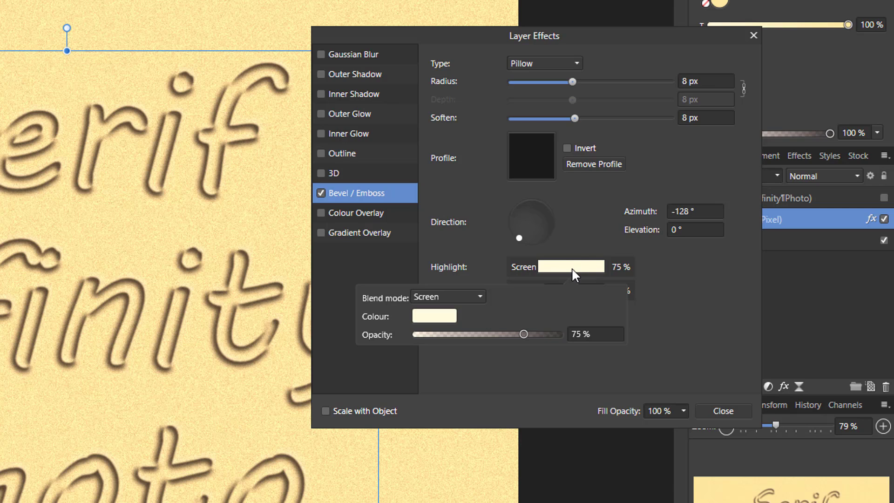
{"action": "left_click", "coordinate": [479, 299]}
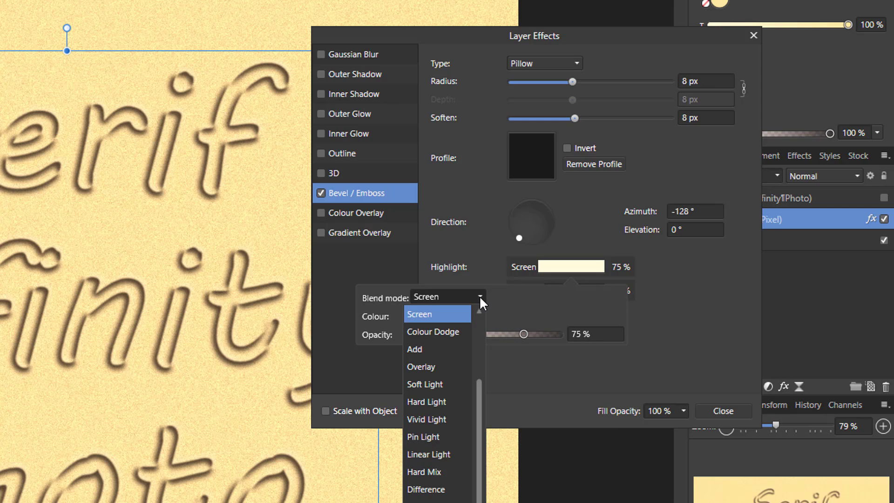
{"action": "left_click", "coordinate": [453, 331]}
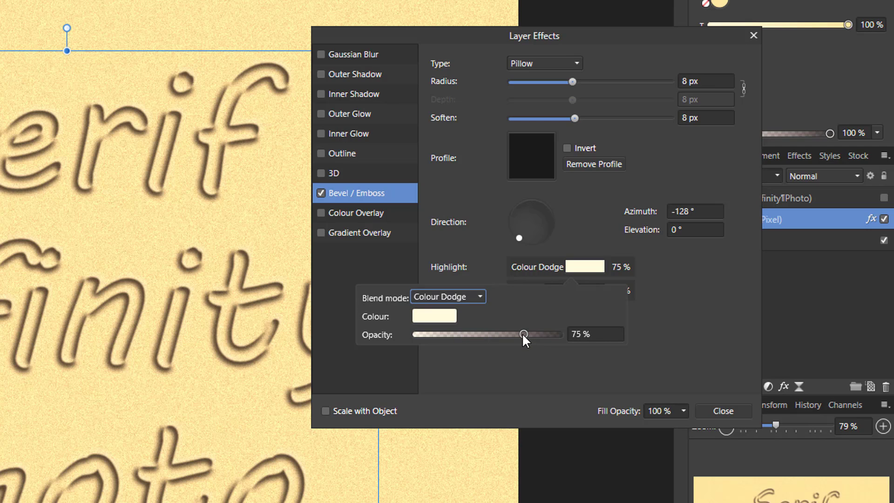
{"action": "left_click_drag", "start_coordinate": [522, 335], "coordinate": [432, 338]}
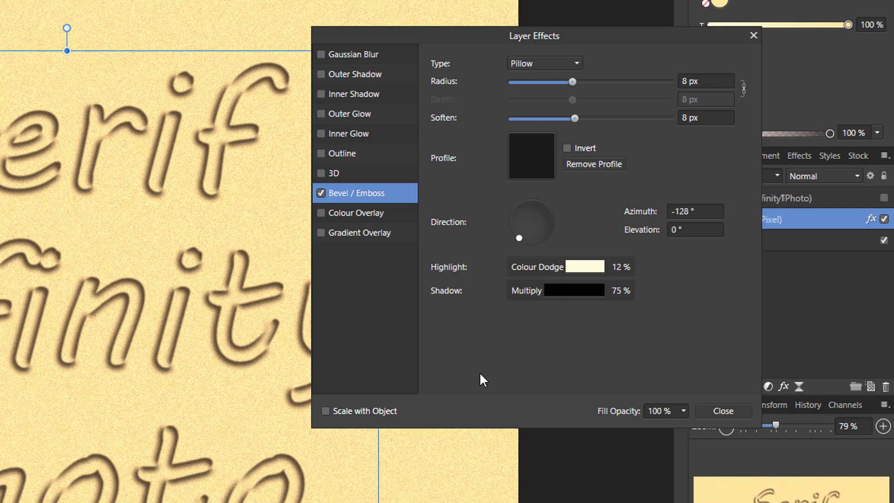
Reduce the bevel shadow's opacity to 50 % with Multiply blending kept, and close the layer effects
{"action": "left_click", "coordinate": [587, 292]}
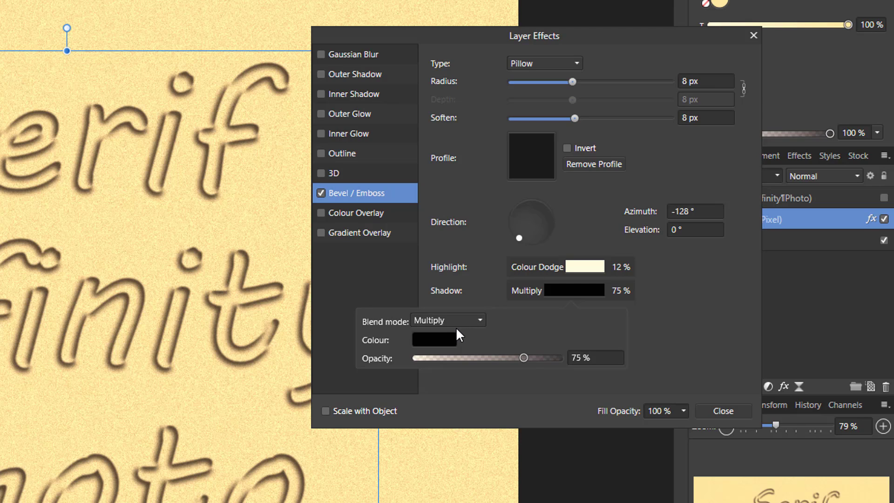
{"action": "left_click_drag", "start_coordinate": [523, 356], "coordinate": [487, 362]}
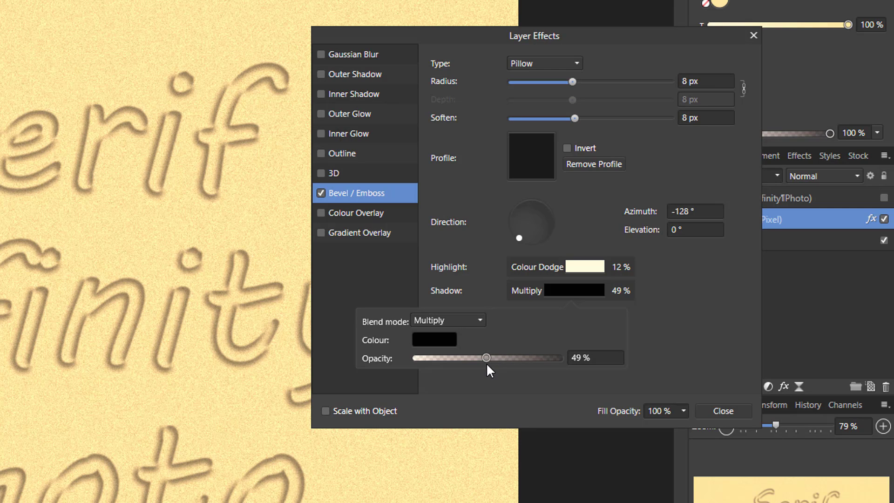
{"action": "left_click_drag", "start_coordinate": [487, 362], "coordinate": [487, 362]}
{"action": "left_click", "coordinate": [669, 346]}
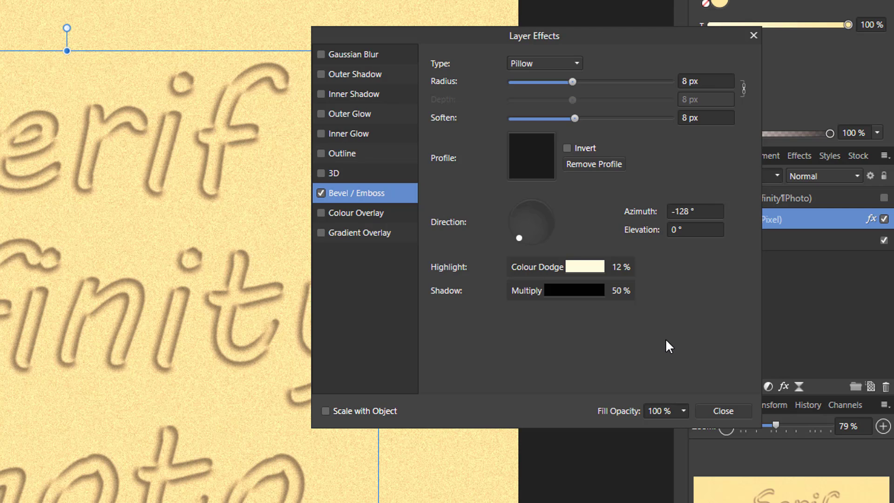
{"action": "left_click", "coordinate": [725, 410]}
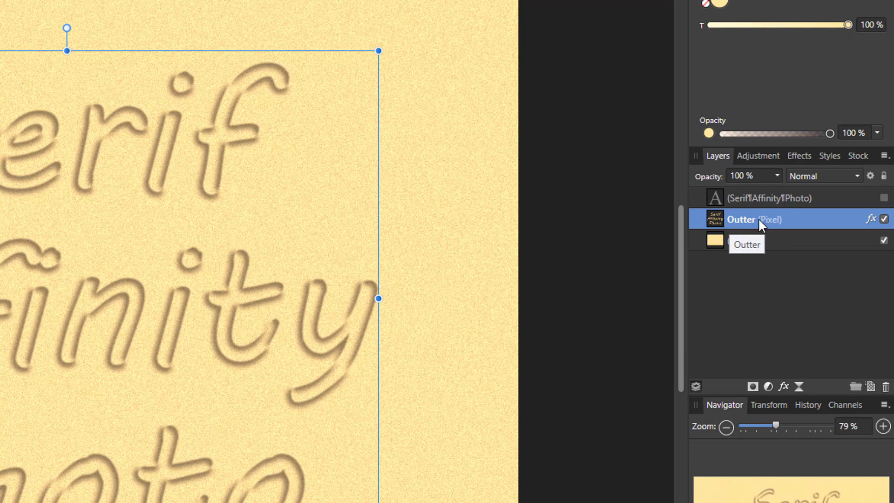
Duplicate the Outter layer and rename the upper copy as "Inner"
{"action": "key", "text": "ctrl+j"}
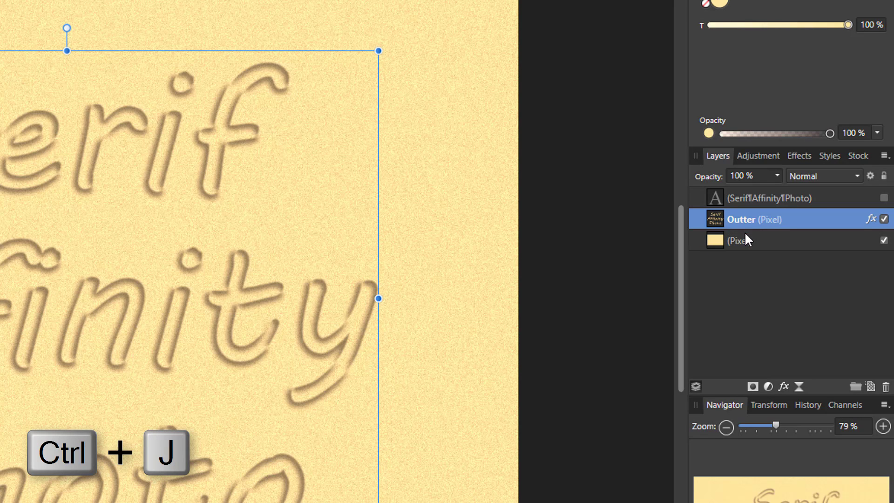
{"action": "right_click", "coordinate": [787, 218]}
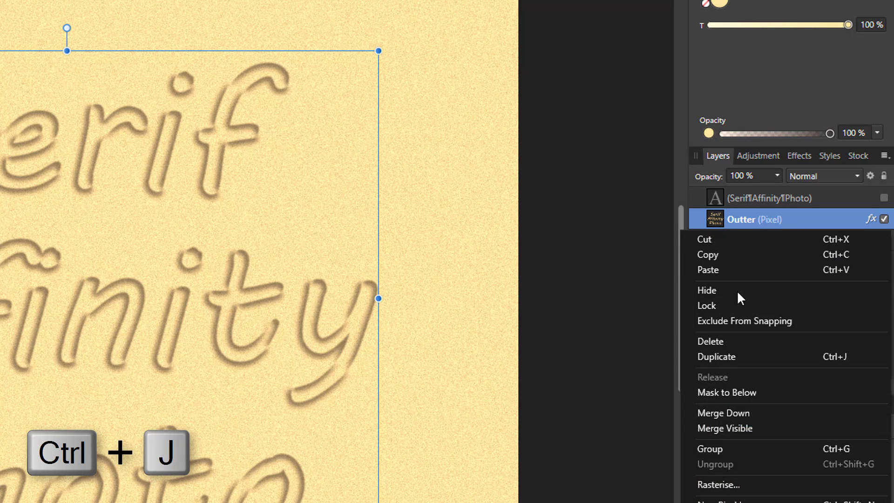
{"action": "left_click", "coordinate": [741, 356]}
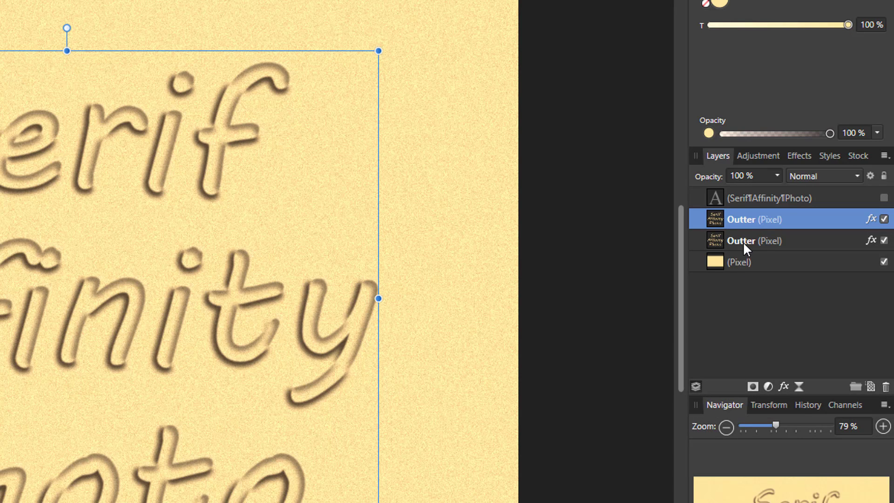
{"action": "double_click", "coordinate": [744, 220]}
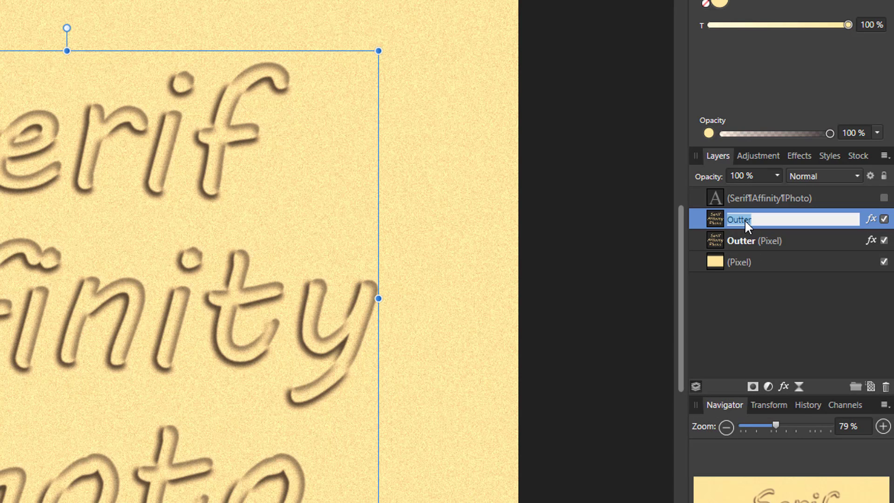
{"action": "type", "text": "Inner"}
{"action": "key", "text": "Return"}
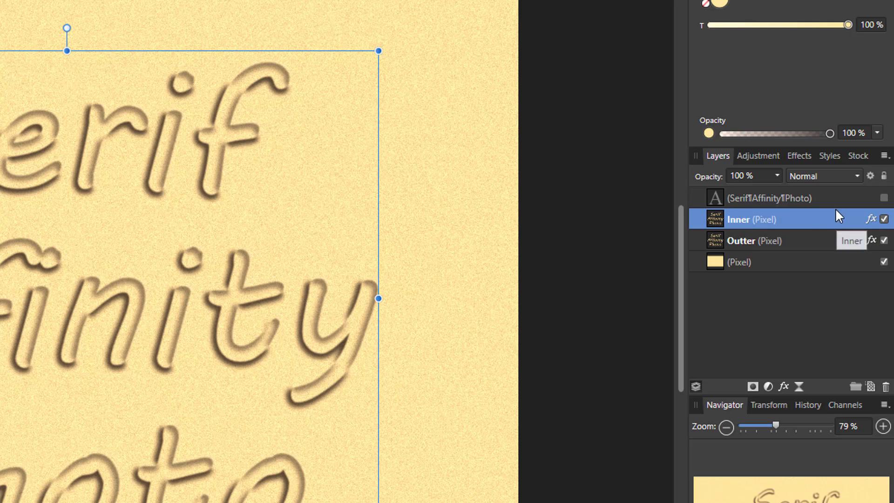
In the Inner layer's Bevel / Emboss effect, change the type to Inner and set the radius to 17 px
{"action": "left_click", "coordinate": [870, 219]}
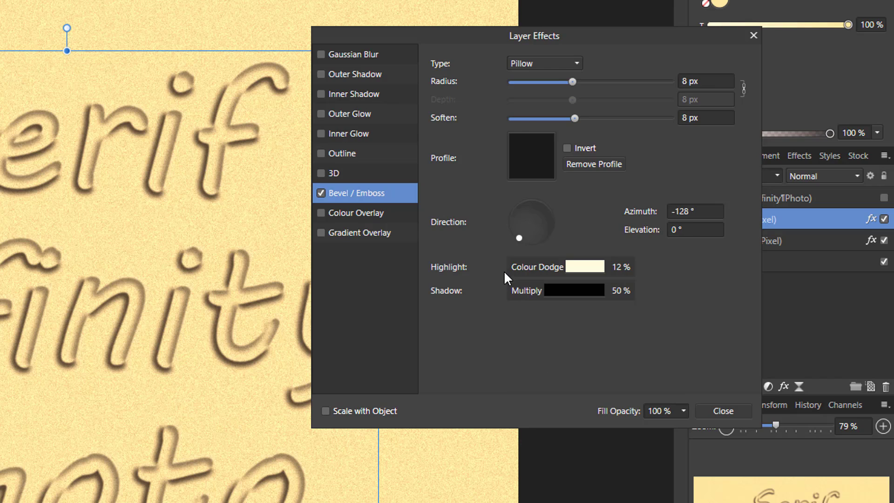
{"action": "left_click", "coordinate": [577, 63]}
{"action": "left_click", "coordinate": [537, 82]}
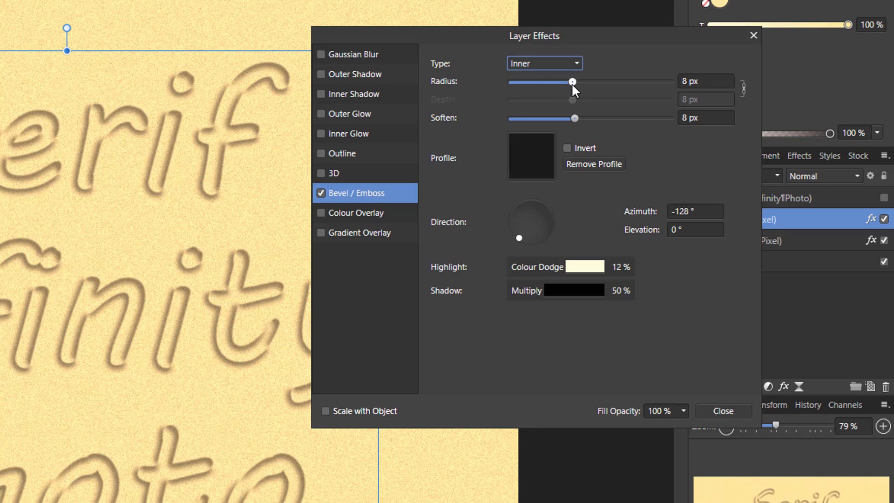
{"action": "left_click", "coordinate": [694, 82]}
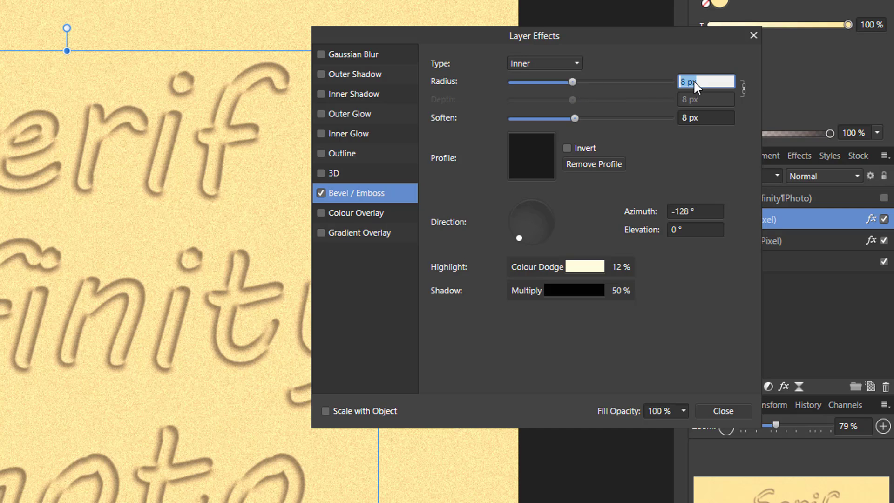
{"action": "type", "text": "17"}
{"action": "key", "text": "Return"}
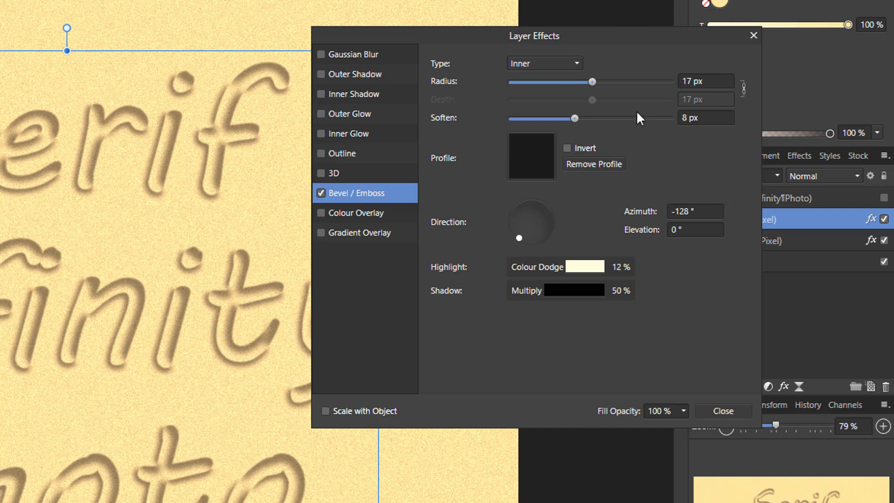
{"action": "left_click", "coordinate": [743, 85]}
{"action": "left_click_drag", "start_coordinate": [592, 98], "coordinate": [593, 120]}
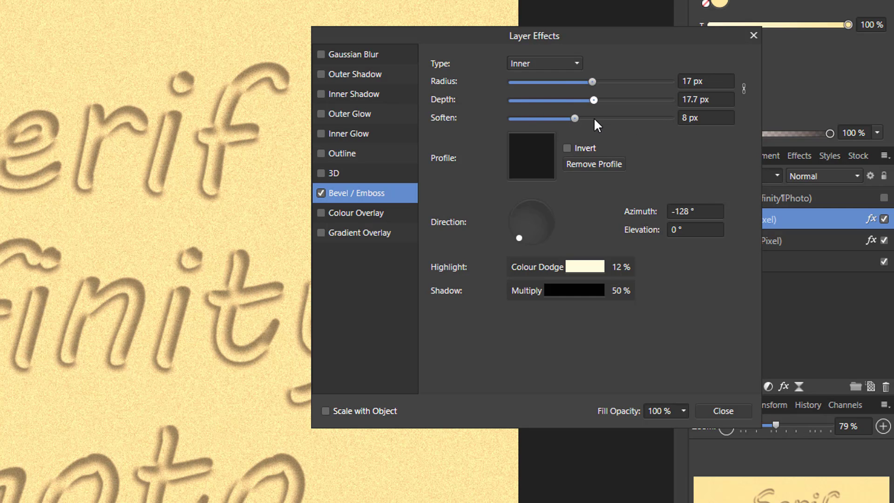
{"action": "left_click", "coordinate": [743, 88]}
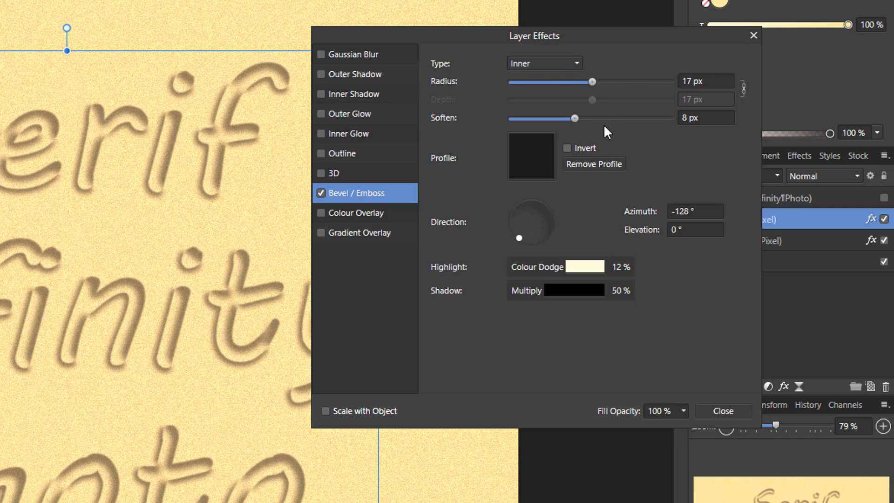
Set the Inner layer's bevel soften value to 7 px and its highlight opacity to 0 %
{"action": "left_click", "coordinate": [692, 119]}
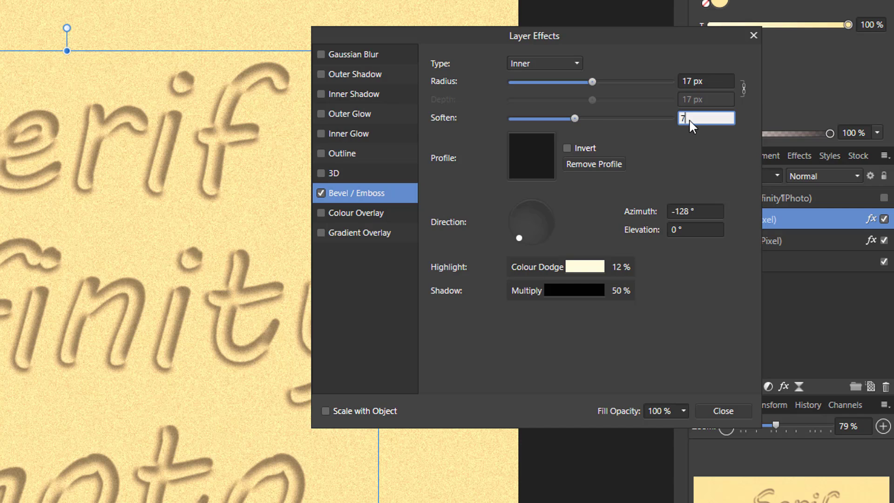
{"action": "key", "text": "Return"}
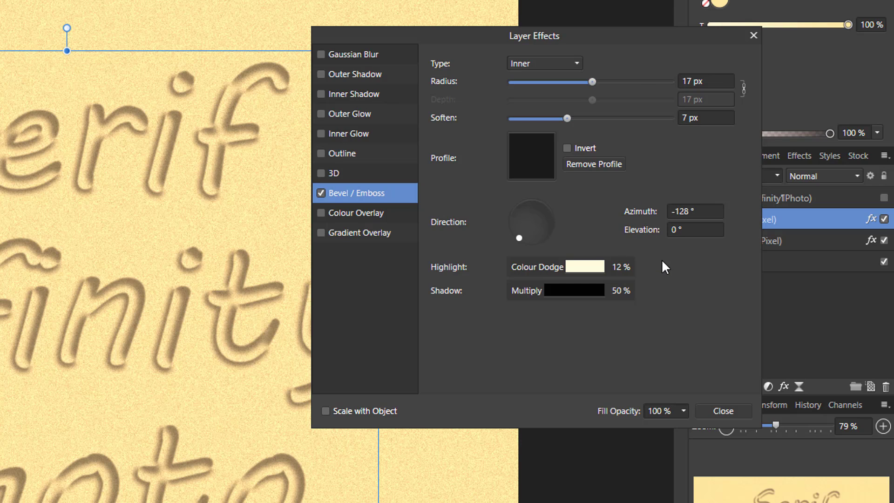
{"action": "left_click", "coordinate": [596, 270]}
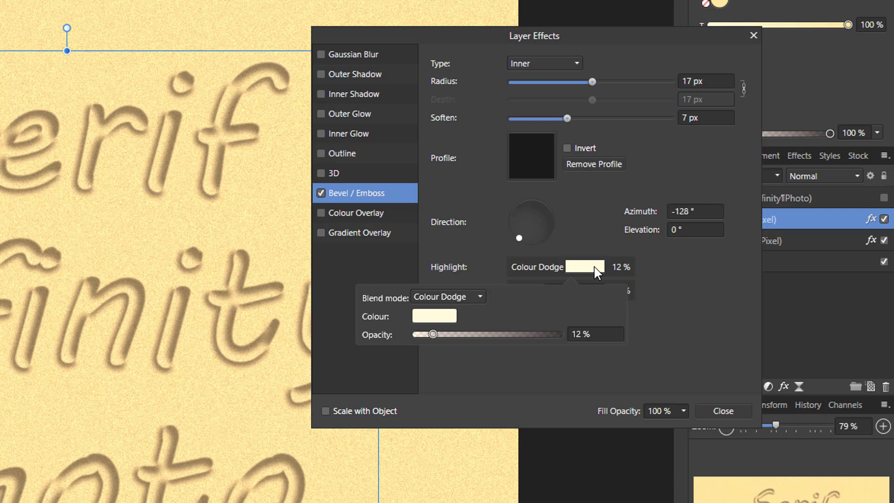
{"action": "left_click_drag", "start_coordinate": [433, 334], "coordinate": [412, 333]}
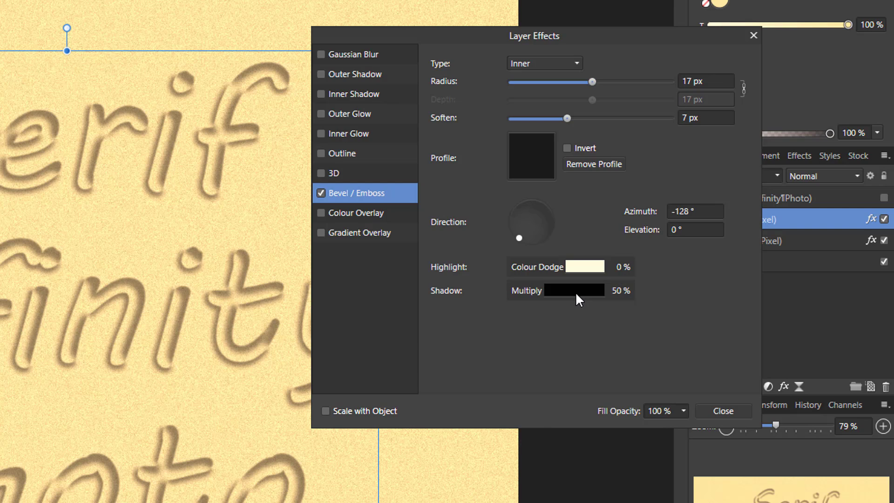
Lower the Inner layer's bevel shadow opacity to 30 % and close the layer effects
{"action": "left_click", "coordinate": [574, 291]}
{"action": "left_click_drag", "start_coordinate": [487, 358], "coordinate": [459, 356]}
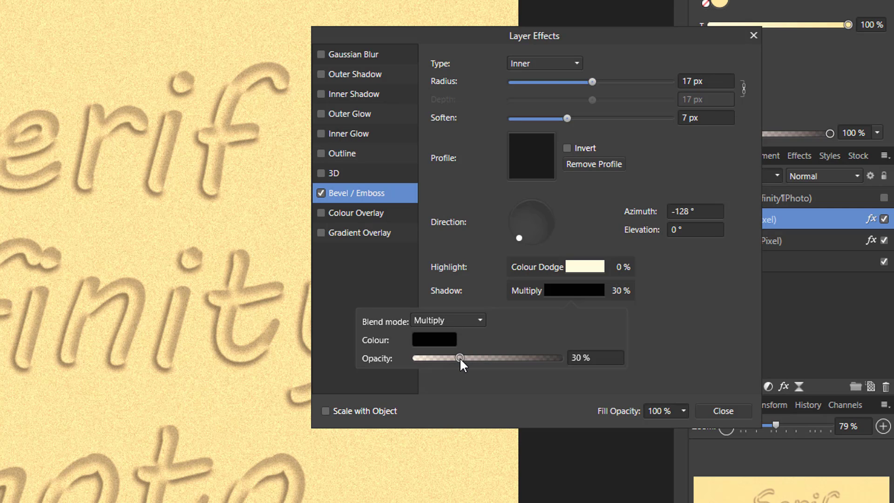
{"action": "left_click", "coordinate": [675, 332]}
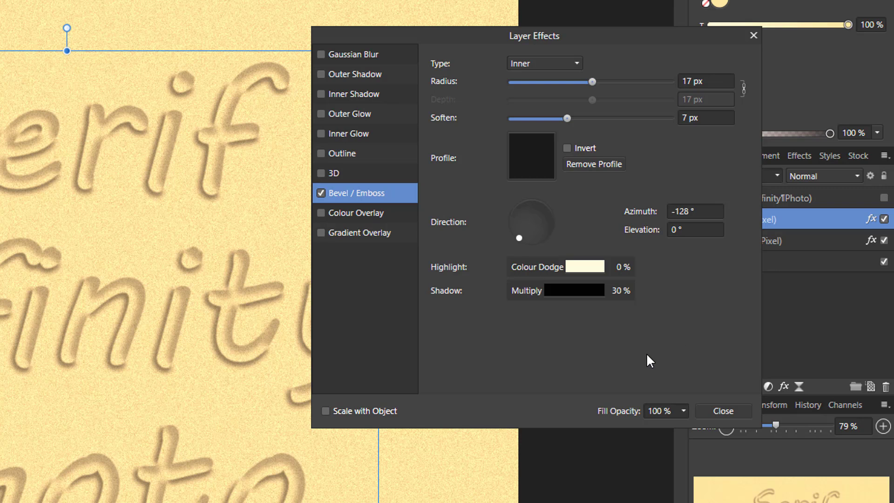
{"action": "left_click", "coordinate": [722, 412]}
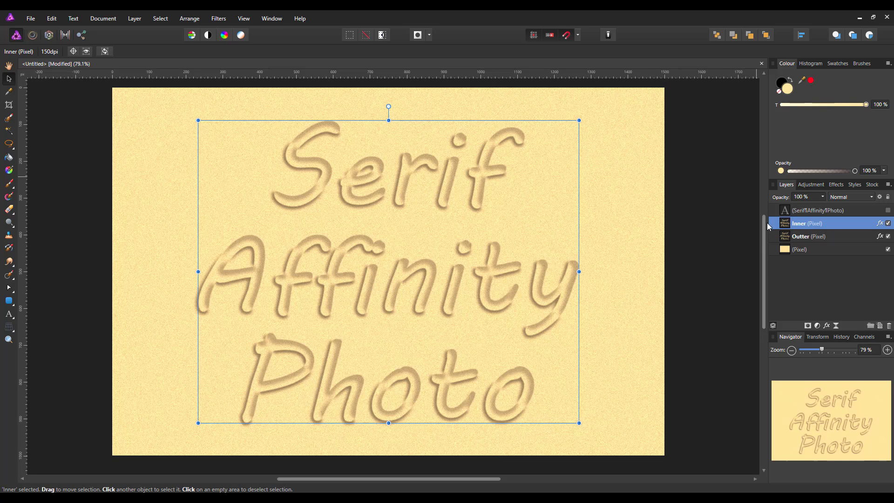
Switch to the View tool and apply Merge Visible from the Inner layer
{"action": "left_click", "coordinate": [9, 66]}
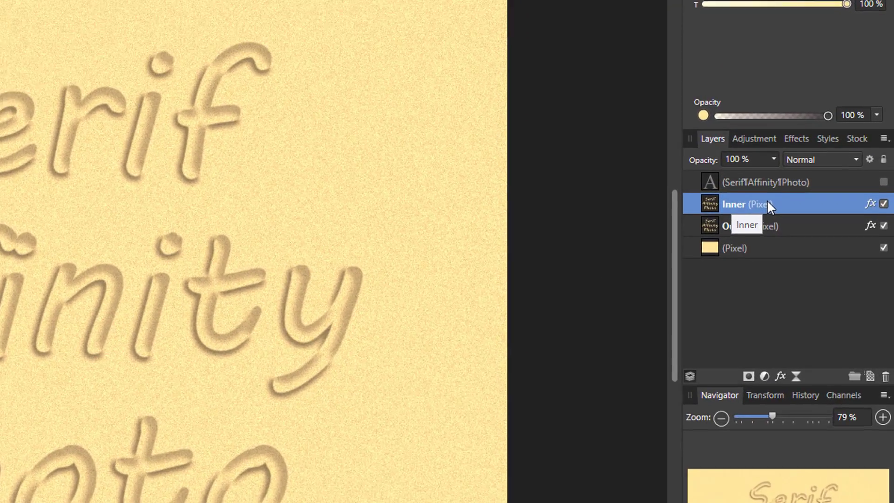
{"action": "right_click", "coordinate": [811, 220]}
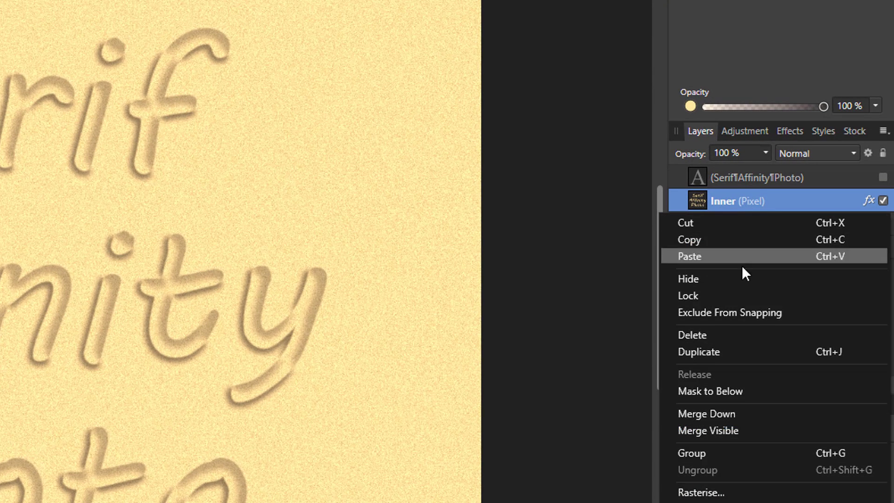
{"action": "left_click", "coordinate": [727, 430]}
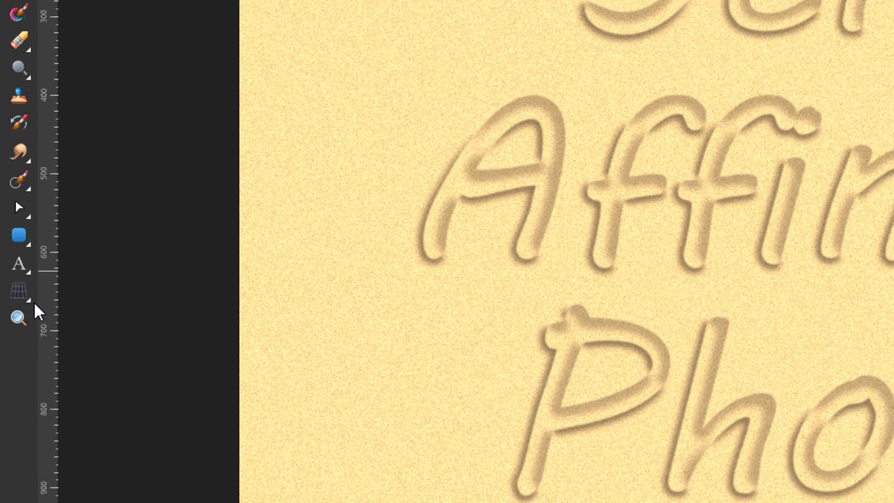
Start a single-plane perspective distortion on the merged pixel layer and pull its upper corners inward, about 370 px from the left and 290 px from the right
{"action": "left_click", "coordinate": [29, 301]}
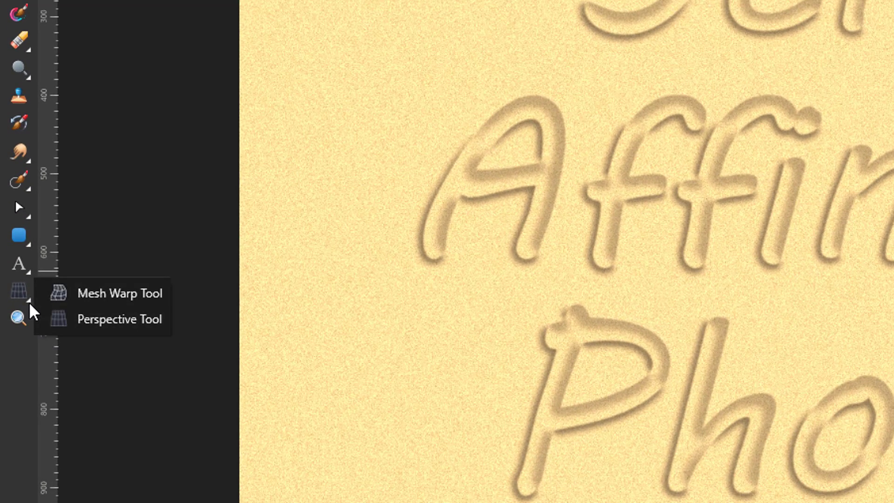
{"action": "left_click", "coordinate": [89, 320]}
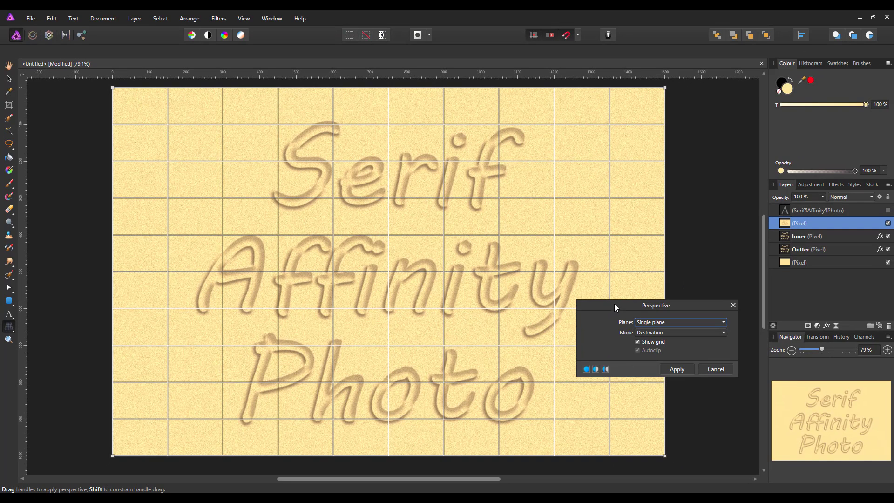
{"action": "left_click_drag", "start_coordinate": [613, 303], "coordinate": [686, 239]}
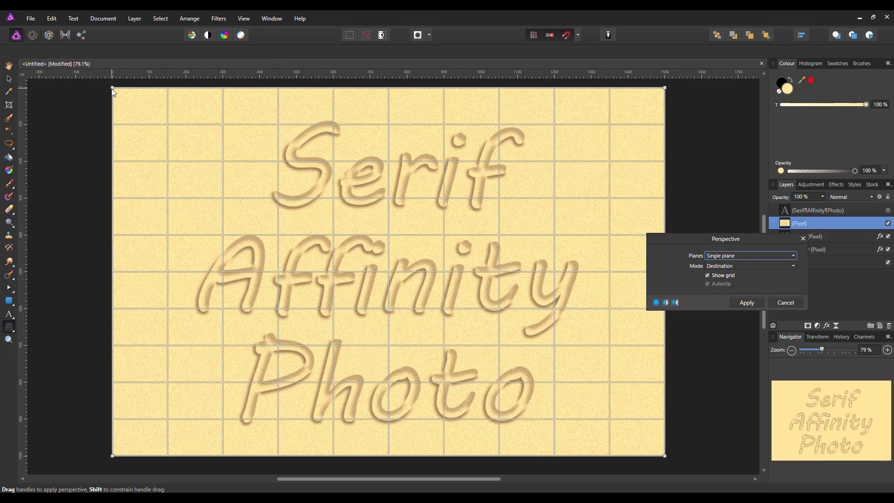
{"action": "left_click_drag", "start_coordinate": [113, 88], "coordinate": [250, 88]}
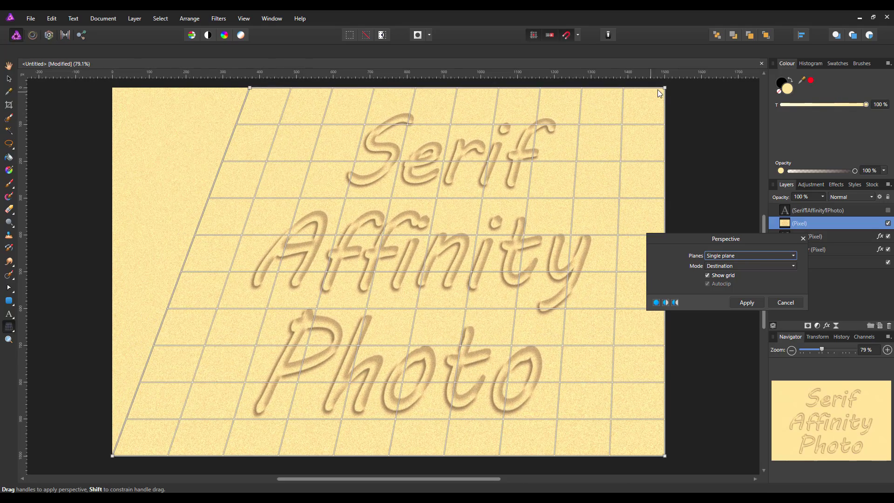
{"action": "left_click_drag", "start_coordinate": [666, 88], "coordinate": [557, 89]}
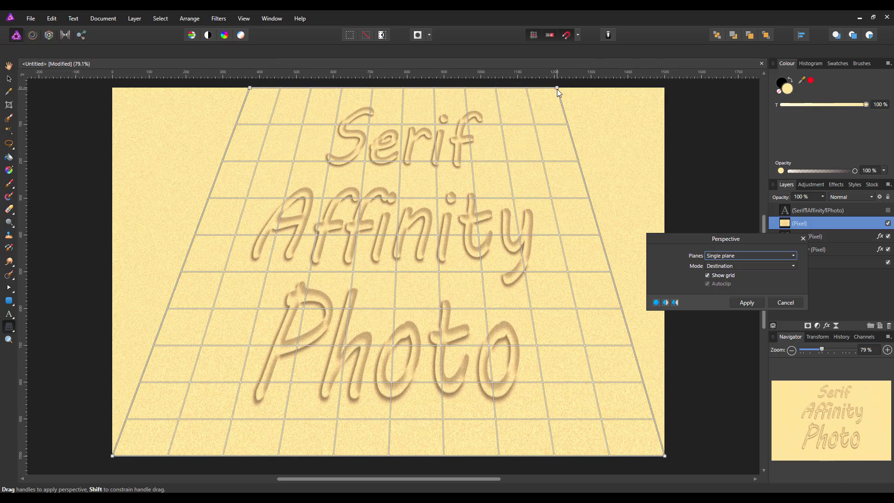
Pull the perspective grid's lower corners outward and about 120 px below the canvas to widen the base, and apply the distortion
{"action": "scroll", "coordinate": [471, 275], "scroll_direction": "down", "scroll_amount": 5}
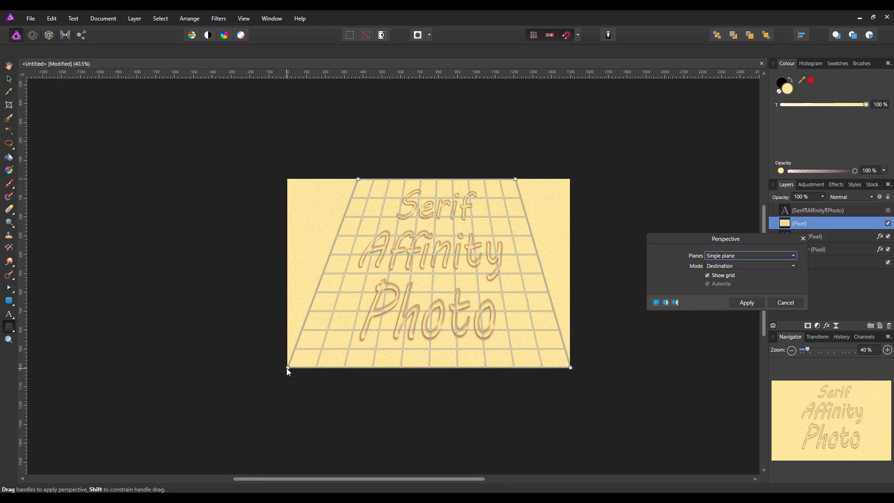
{"action": "left_click_drag", "start_coordinate": [286, 367], "coordinate": [210, 389]}
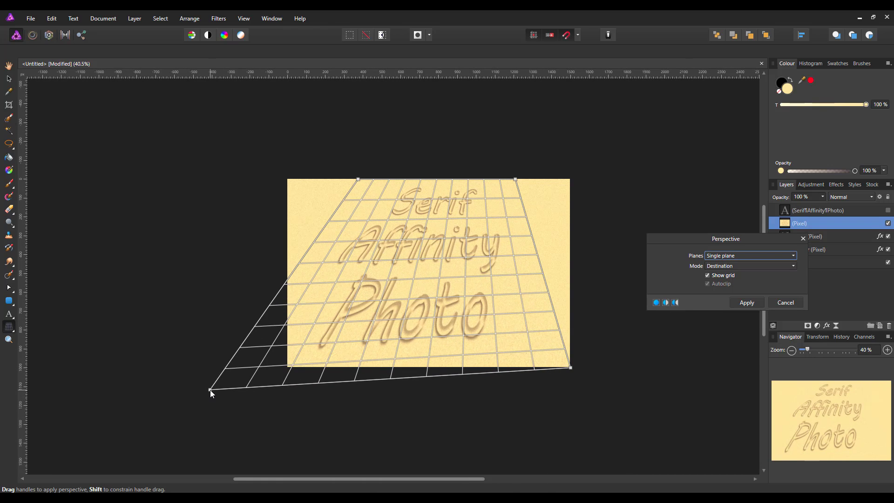
{"action": "left_click_drag", "start_coordinate": [571, 368], "coordinate": [674, 389]}
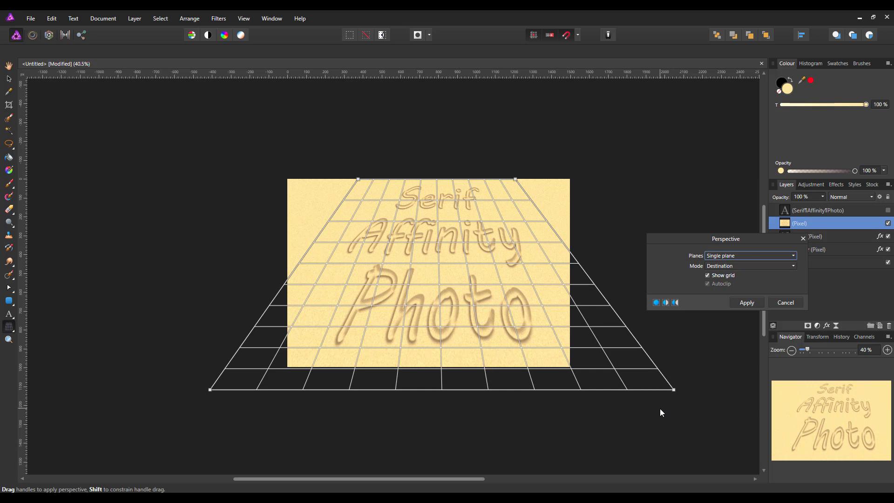
{"action": "left_click", "coordinate": [746, 302]}
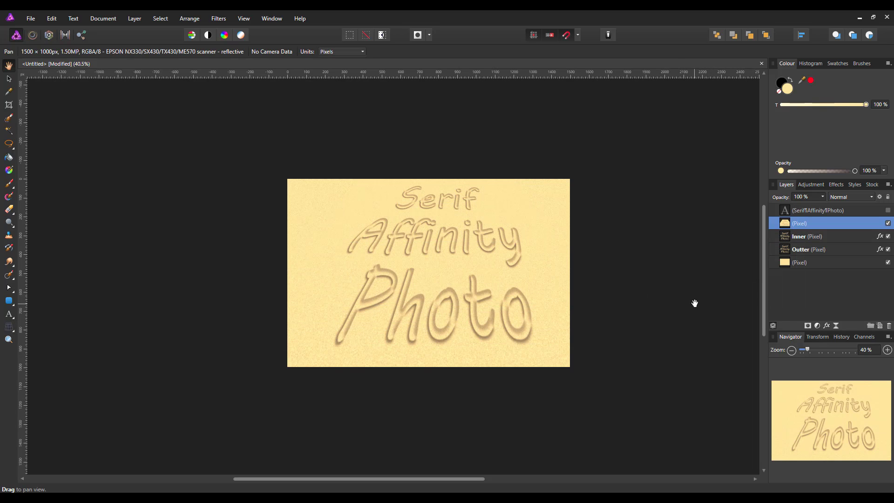
Move the distorted lettering layer about 20 px to the left to centre the text on the canvas, and deselect it
{"action": "key", "text": "ctrl+0"}
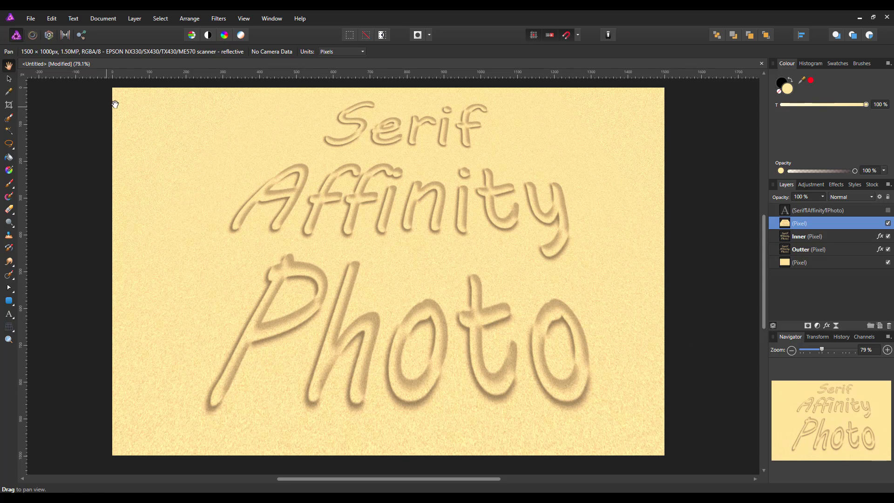
{"action": "left_click", "coordinate": [8, 80]}
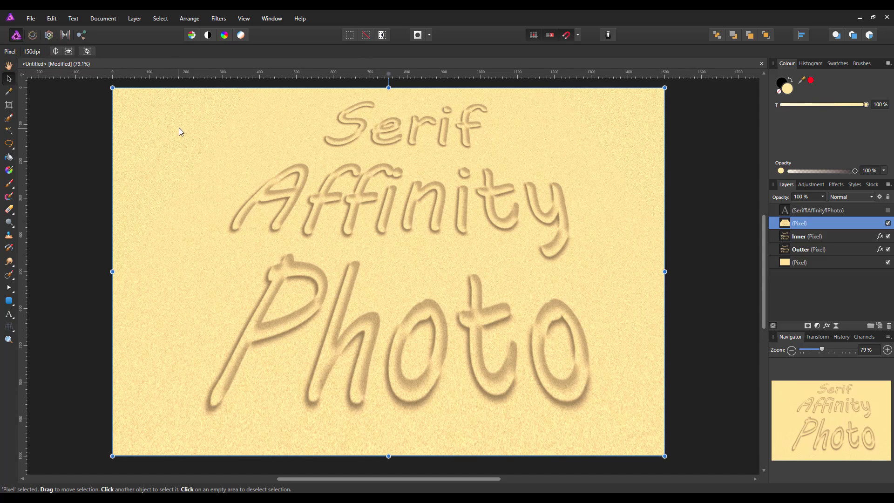
{"action": "left_click_drag", "start_coordinate": [434, 259], "coordinate": [427, 255]}
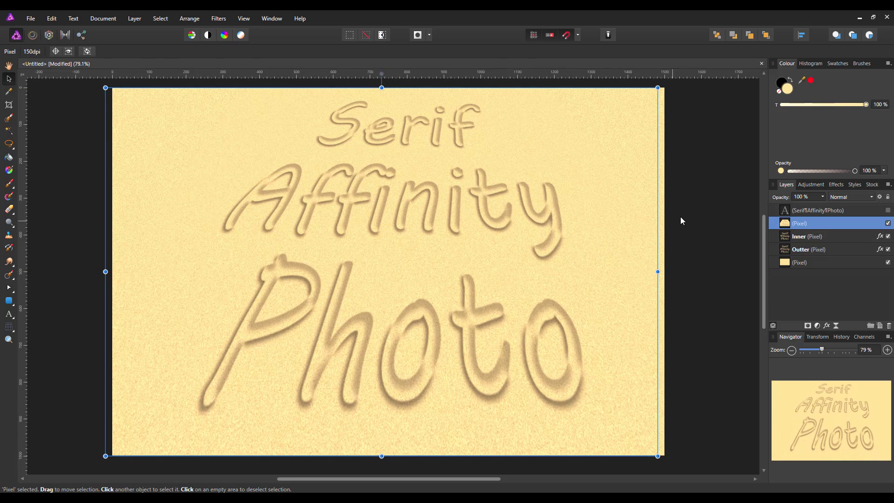
{"action": "left_click", "coordinate": [693, 213]}
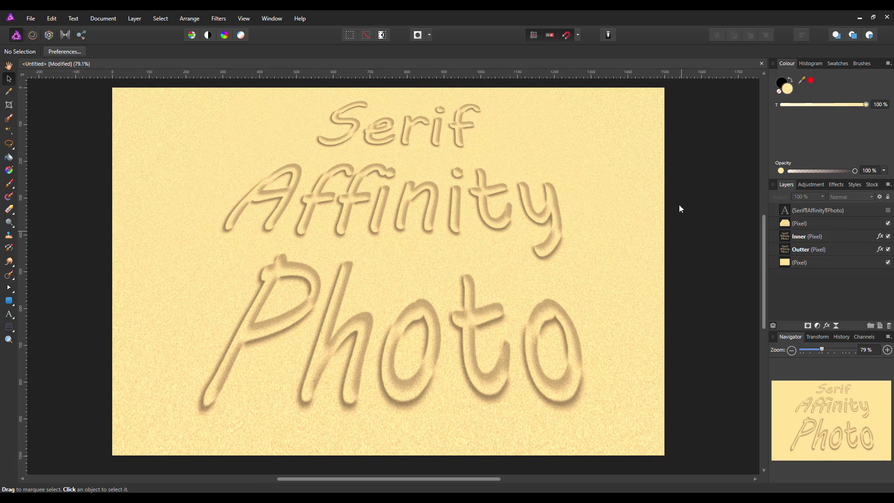